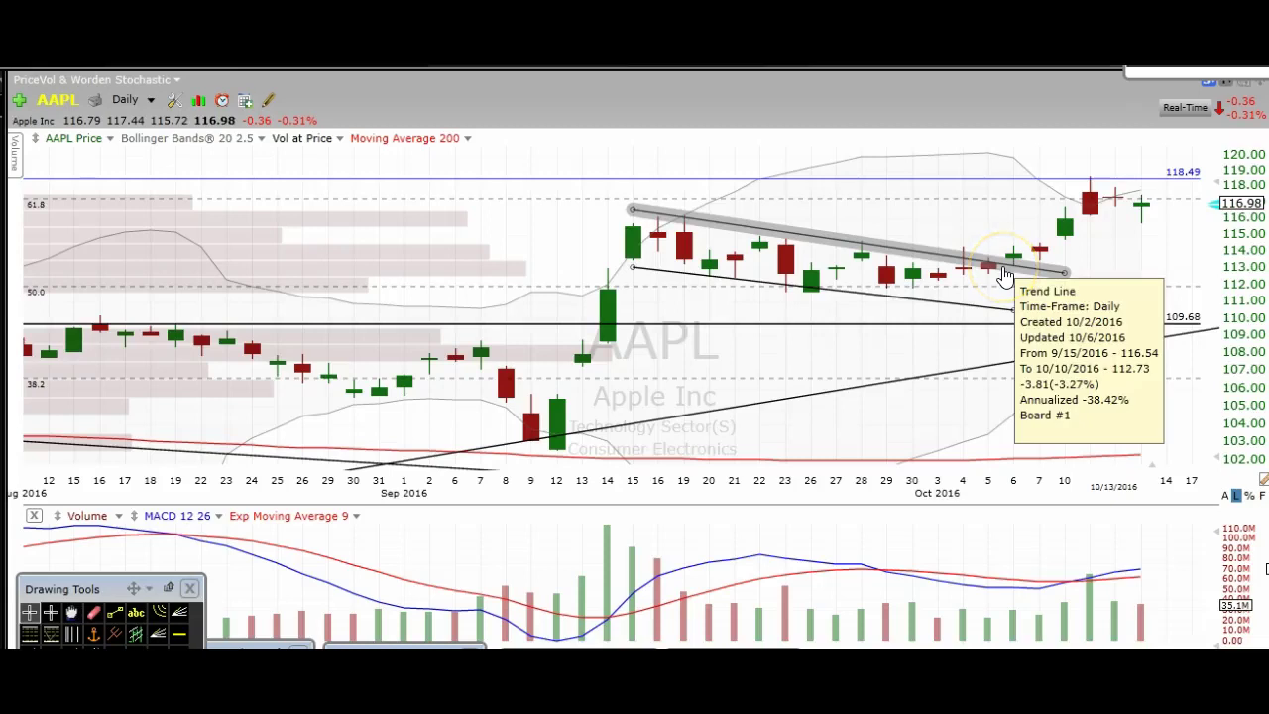
# - Examine AAPL's daily price history from the recent September–October channel back to the early 2015 highs
pyautogui.click(1037, 254)
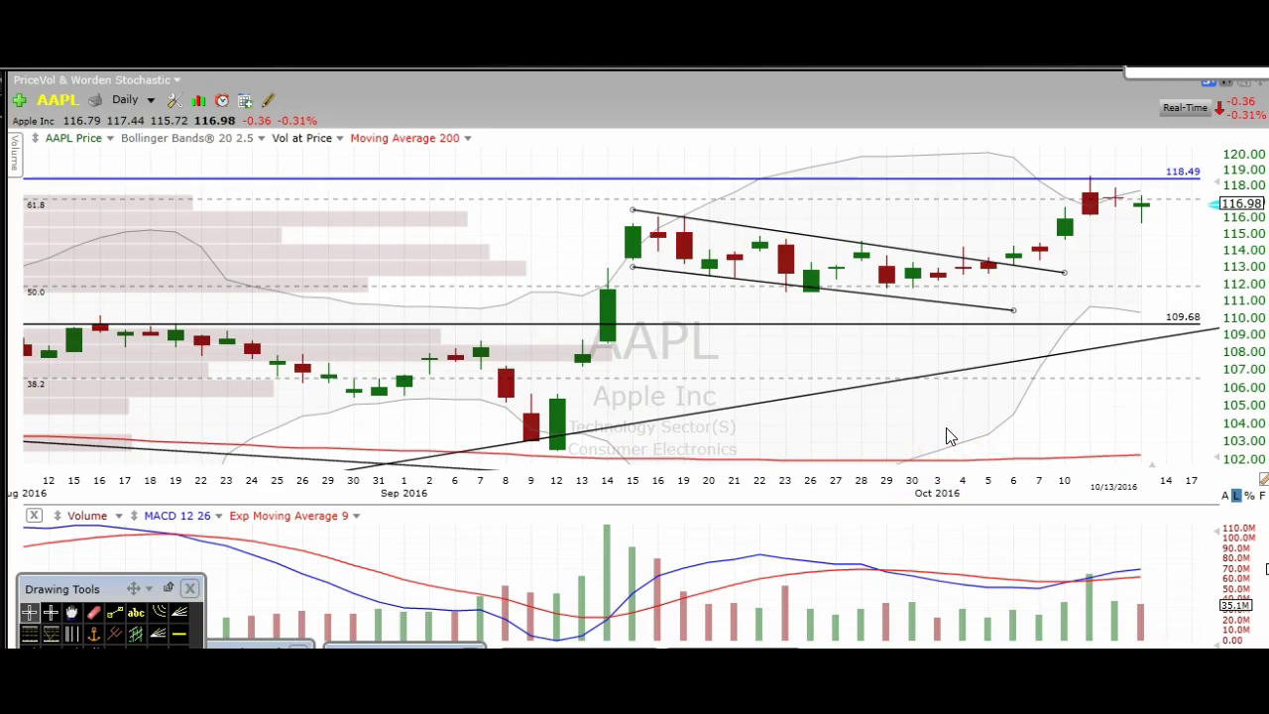
pyautogui.scroll(-1, 946, 436)
pyautogui.scroll(-1, 946, 436)
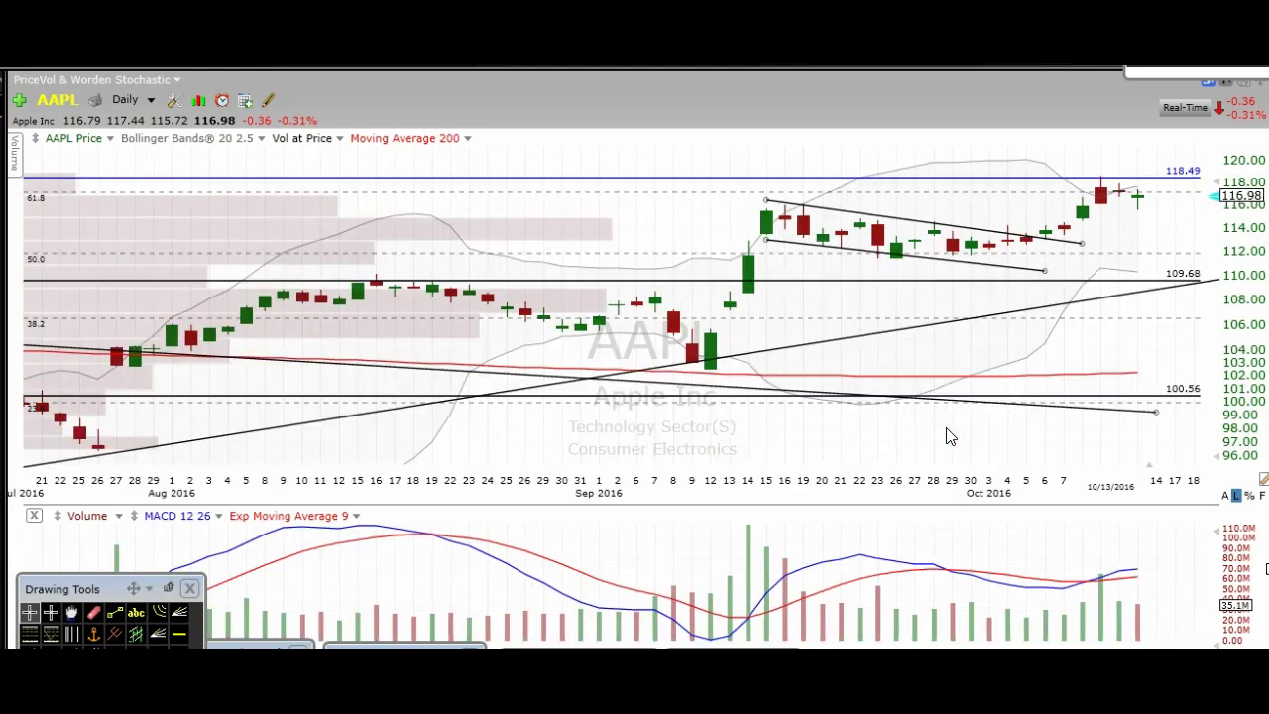
pyautogui.scroll(-1, 946, 436)
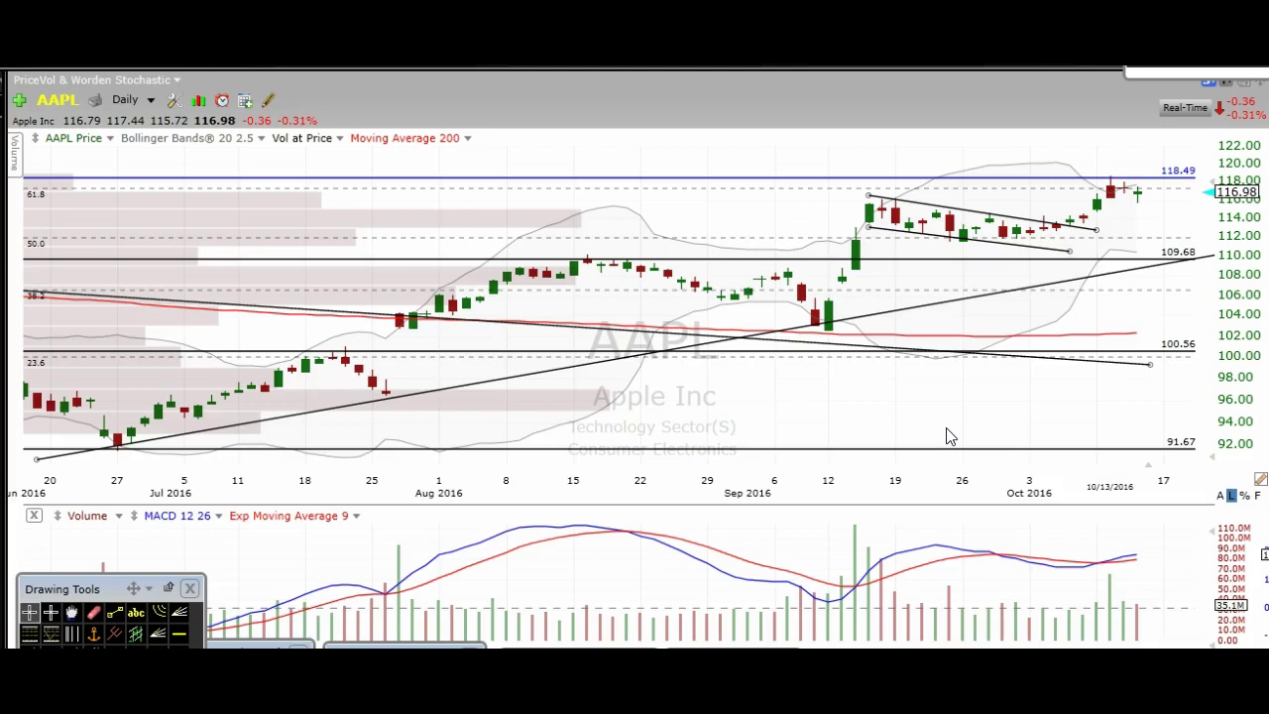
pyautogui.scroll(-1, 946, 436)
pyautogui.scroll(-1, 946, 436)
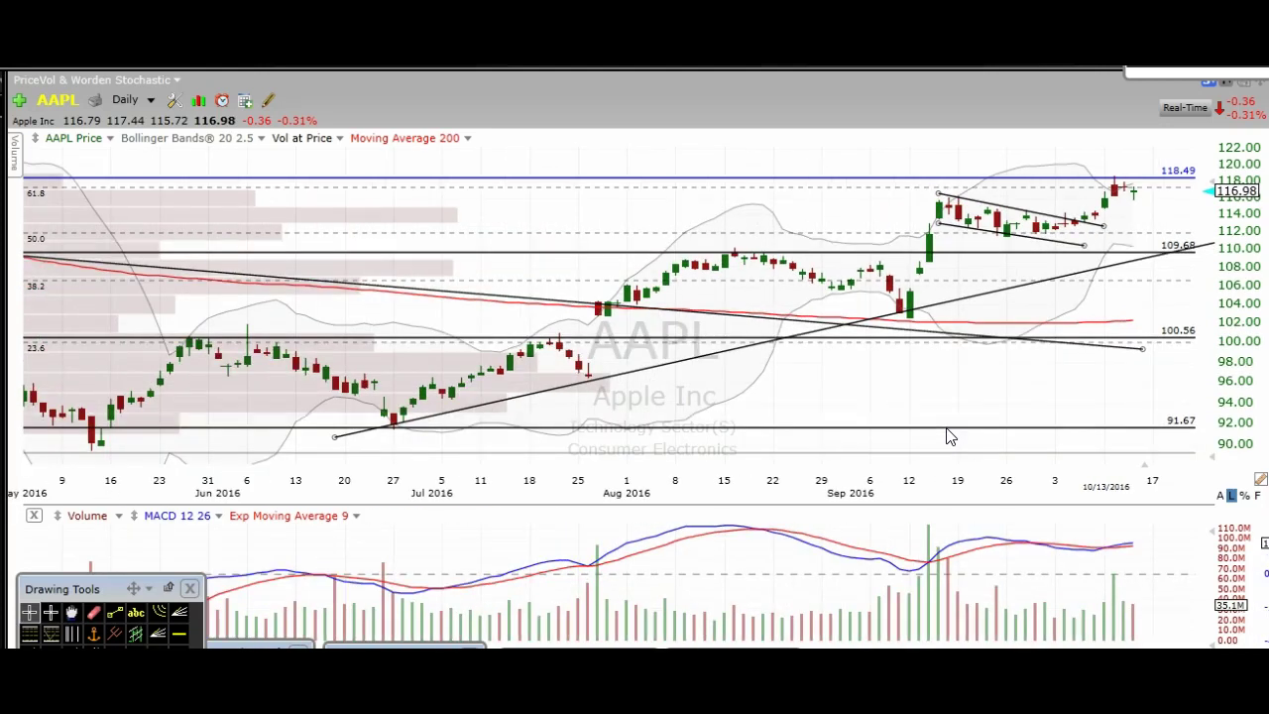
pyautogui.scroll(-3, 946, 436)
pyautogui.scroll(-4, 947, 436)
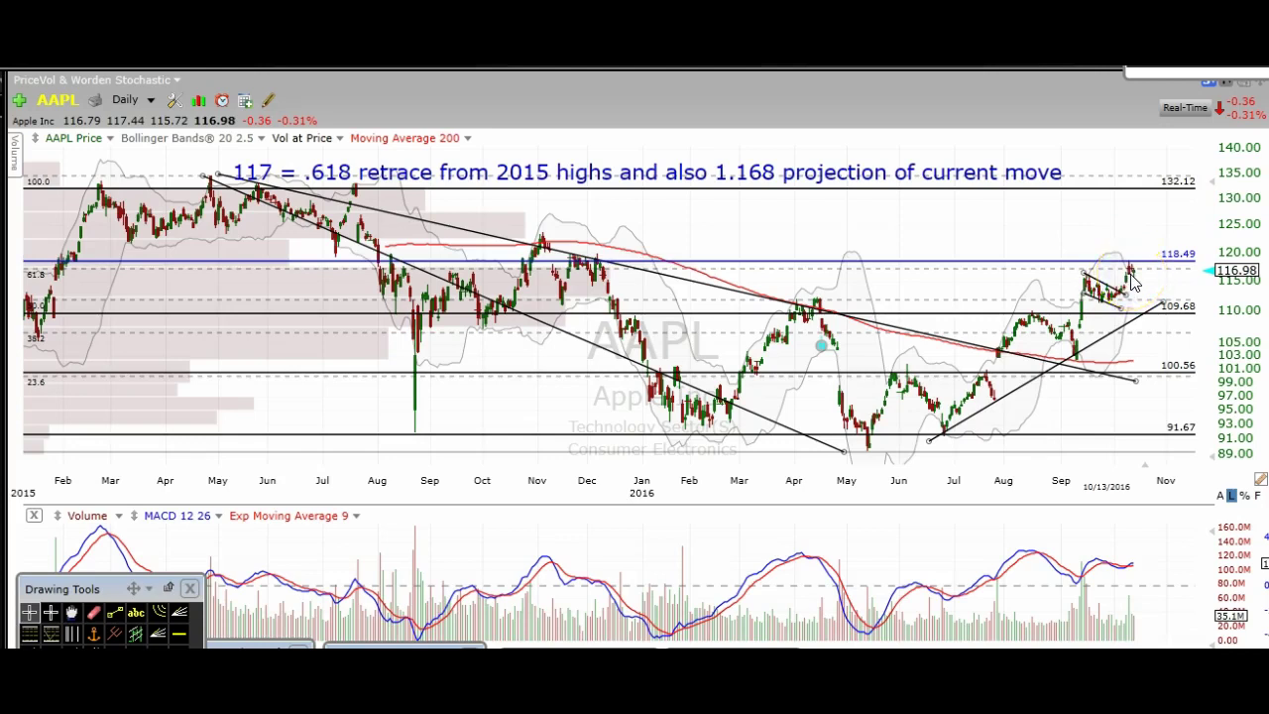
pyautogui.scroll(2, 1133, 282)
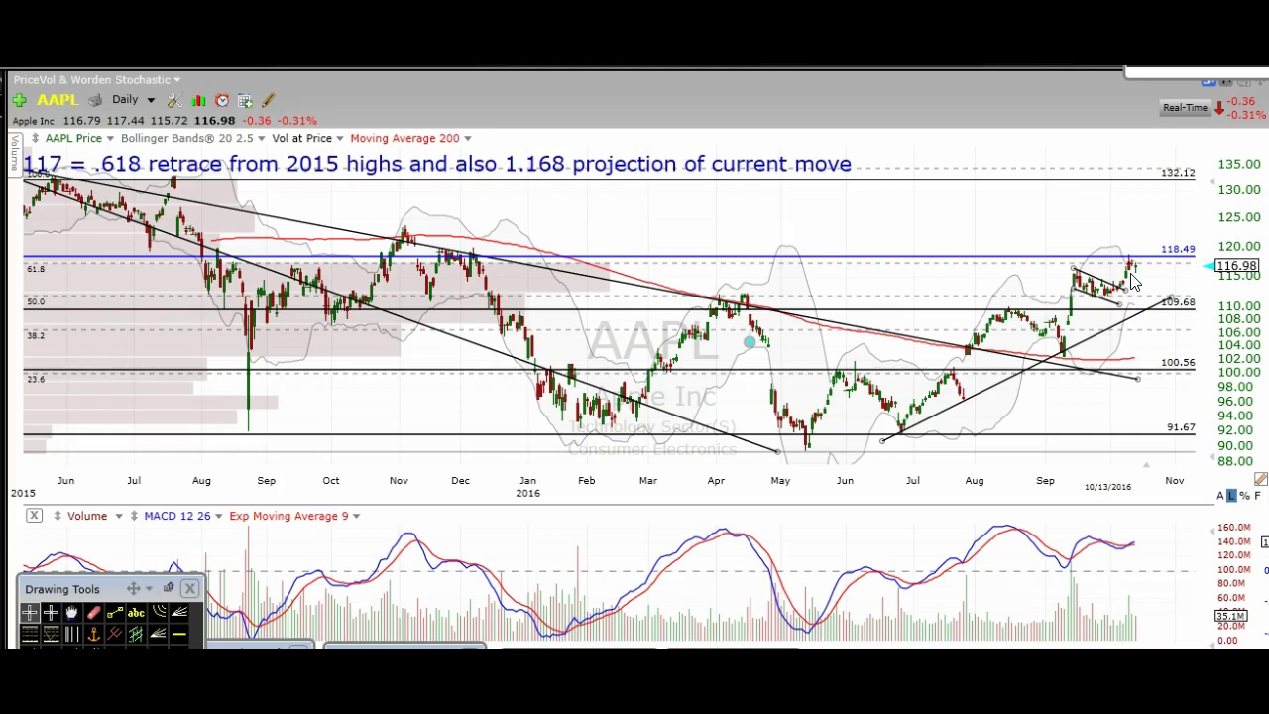
# - Examine how AAPL's price holds along the rising trend line from the June 2016 low and its recent channel breakout
pyautogui.click(1061, 351)
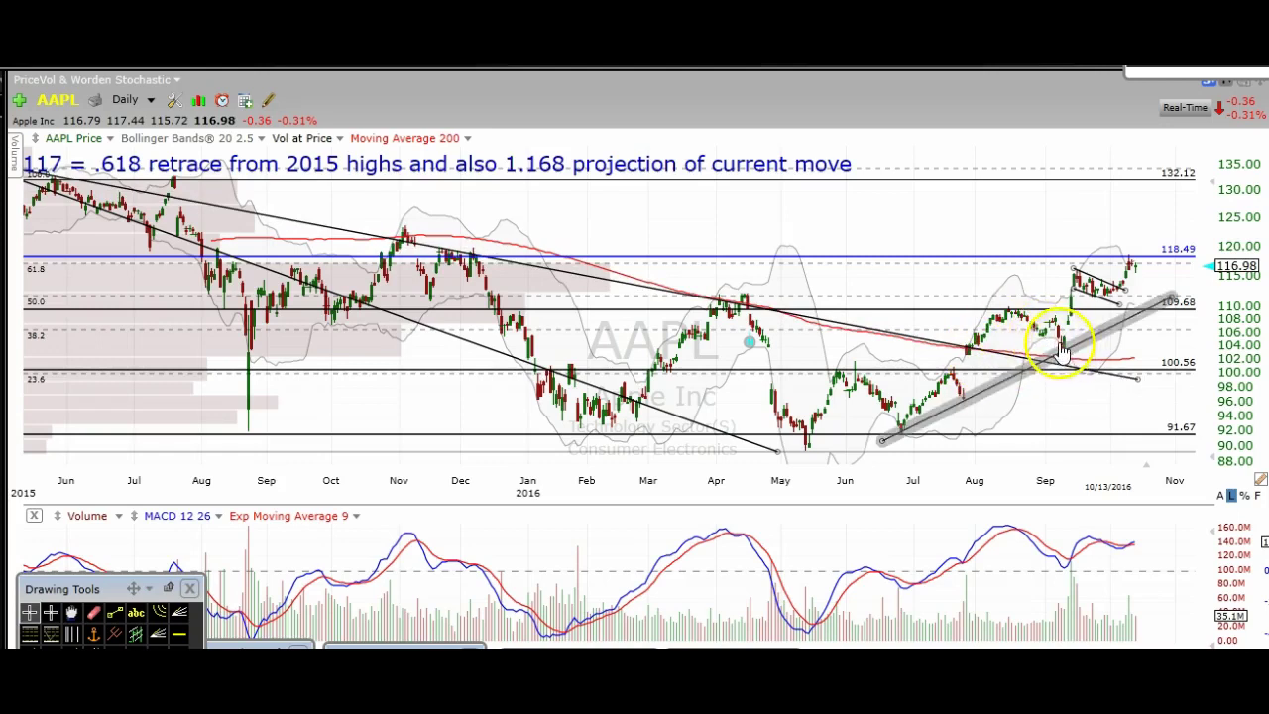
pyautogui.click(1063, 343)
pyautogui.click(1123, 284)
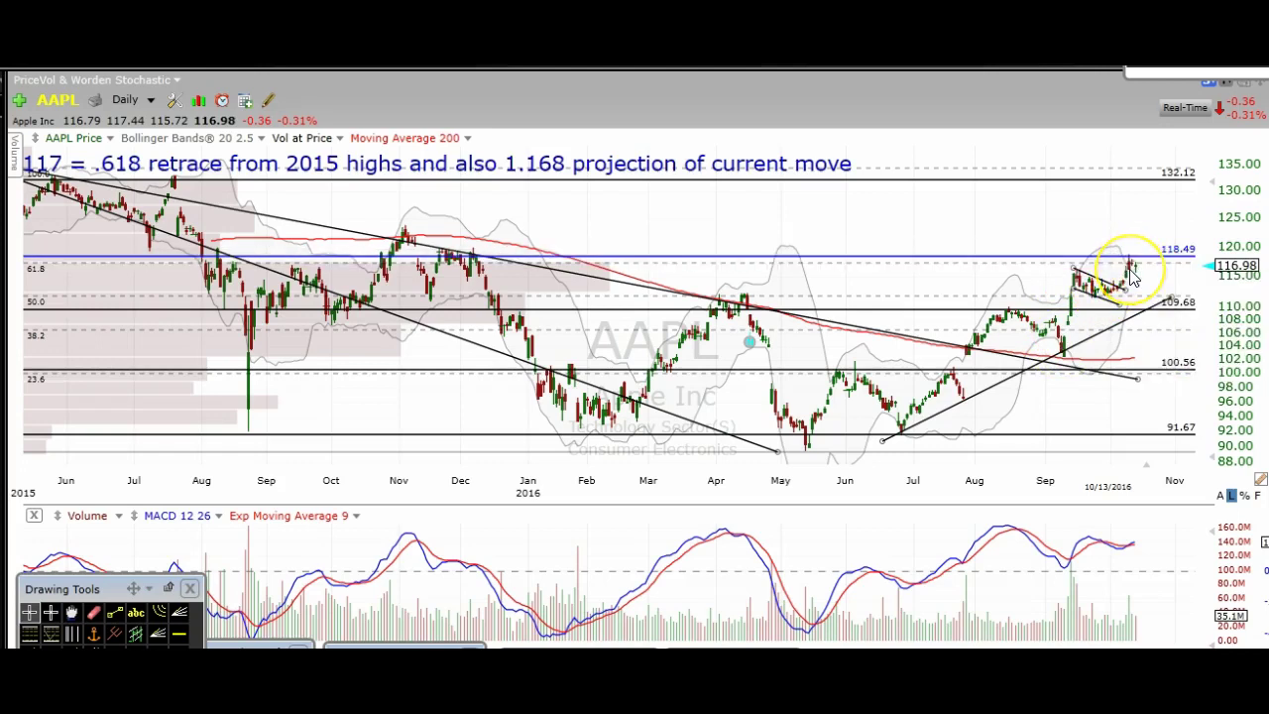
pyautogui.scroll(2, 1133, 278)
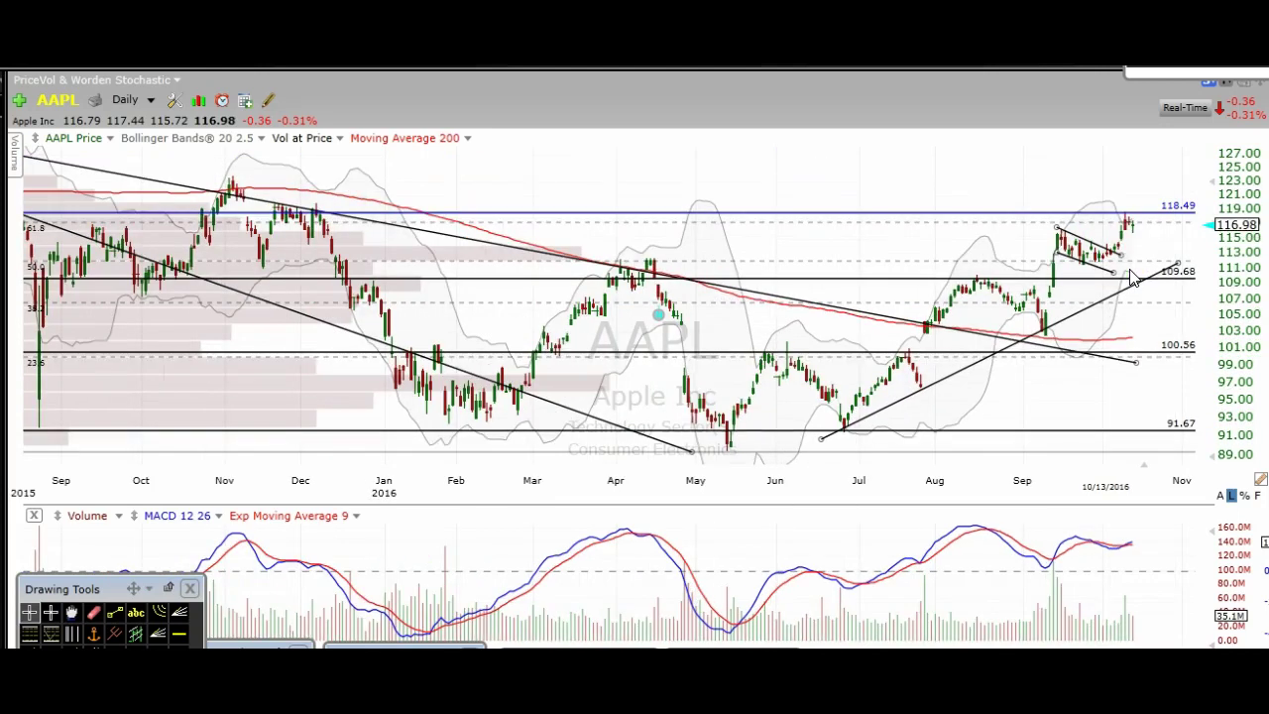
pyautogui.click(1150, 230)
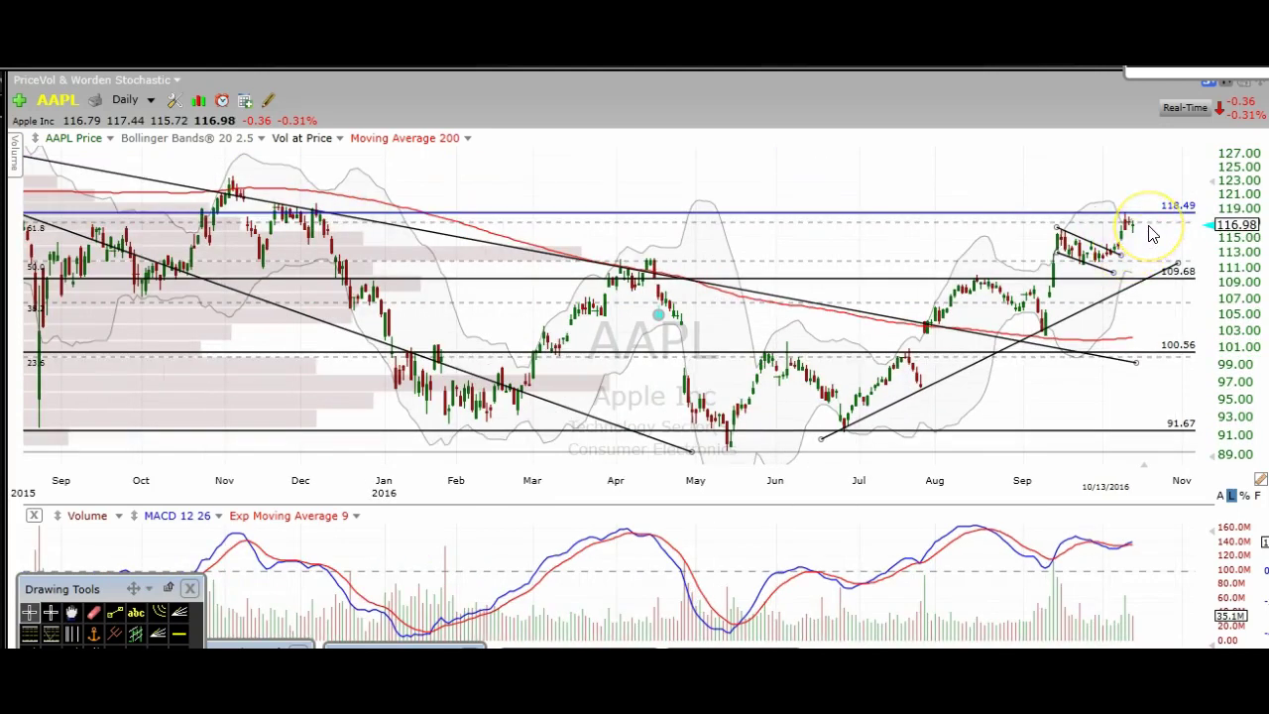
pyautogui.click(1141, 224)
pyautogui.click(1141, 232)
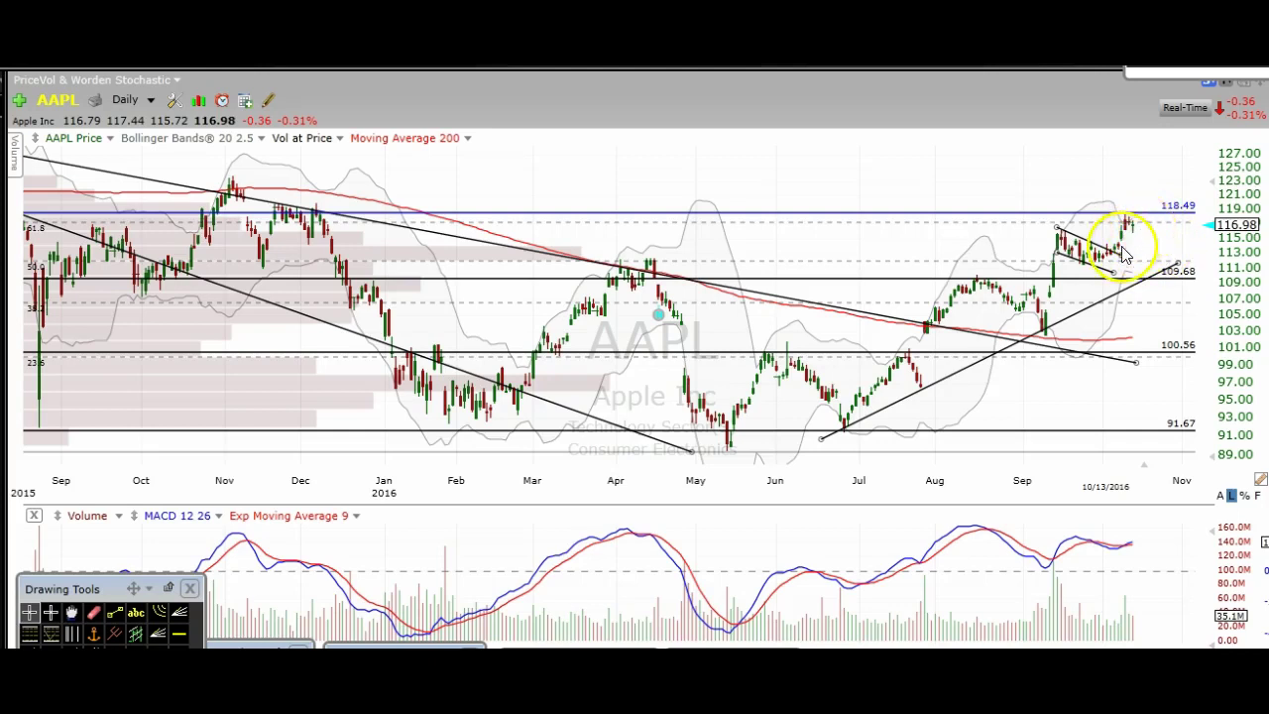
pyautogui.click(849, 431)
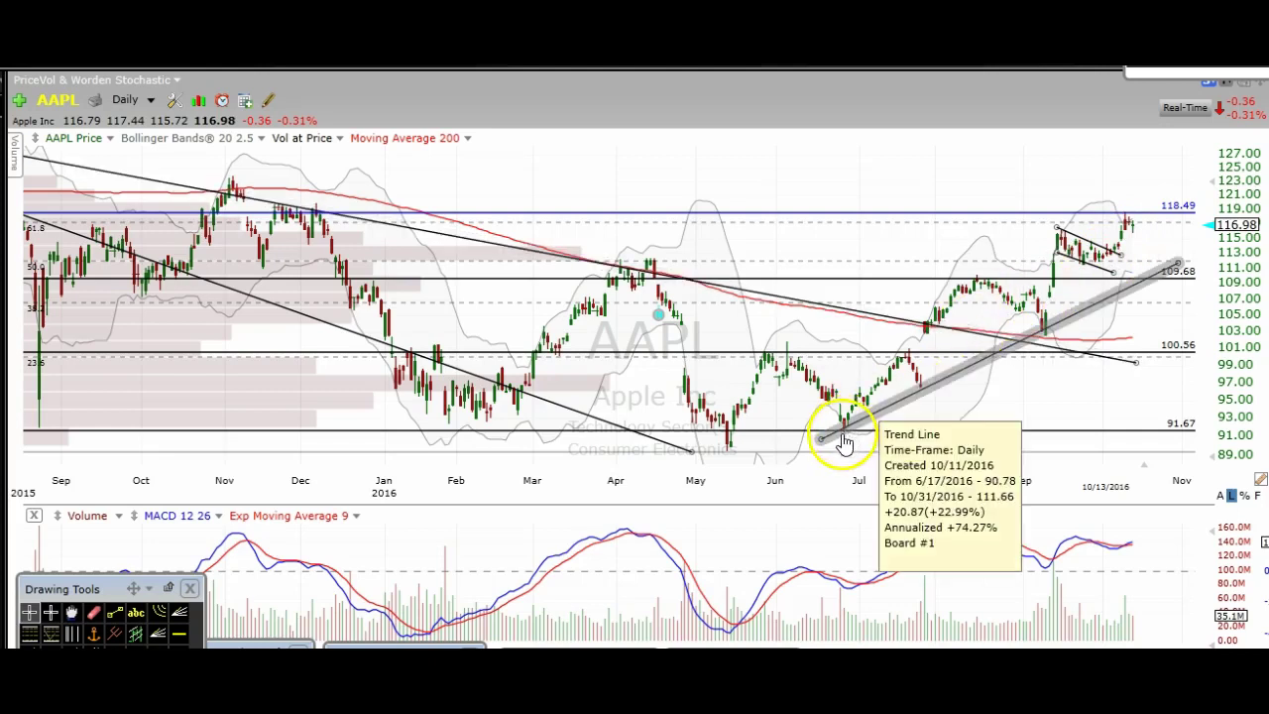
pyautogui.click(849, 405)
pyautogui.click(843, 443)
pyautogui.click(887, 369)
pyautogui.click(921, 386)
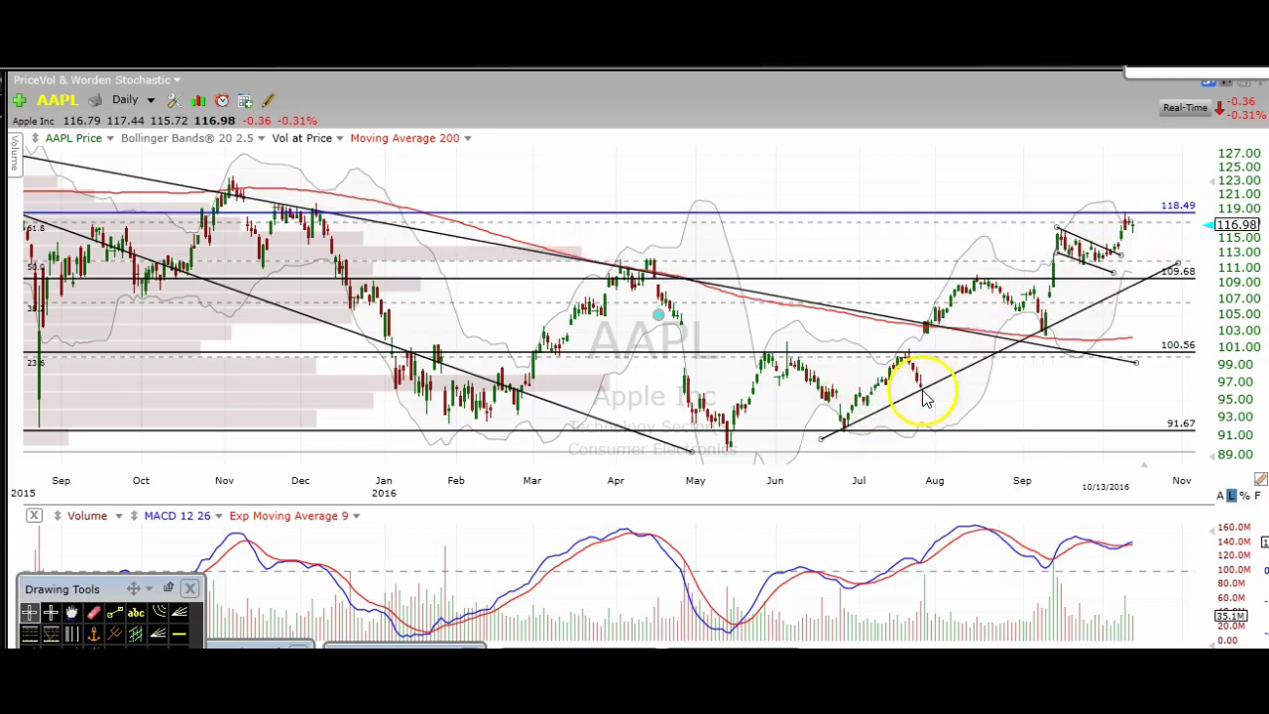
# - Extend the later end of AAPL's rising trend line from the June 2016 low slightly further into November
pyautogui.click(1037, 309)
pyautogui.moveTo(1038, 309); pyautogui.dragTo(1158, 260)
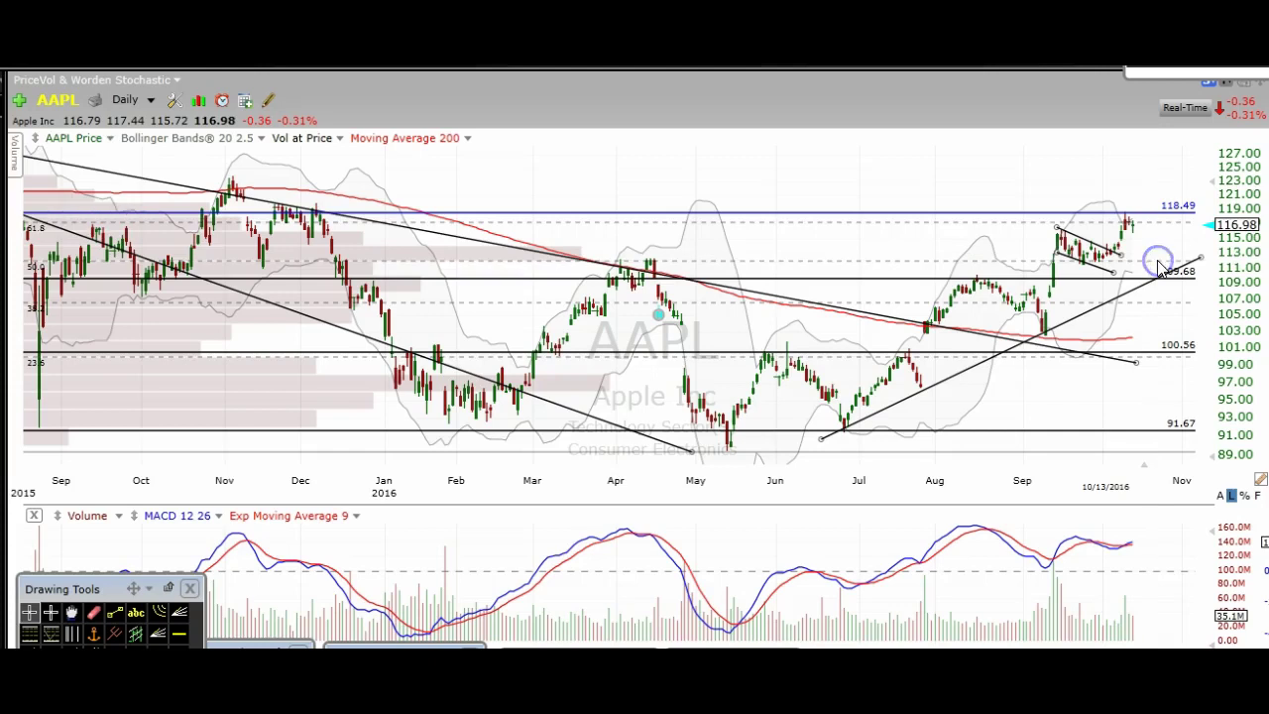
pyautogui.click(1168, 278)
pyautogui.moveTo(1169, 281); pyautogui.dragTo(1168, 270)
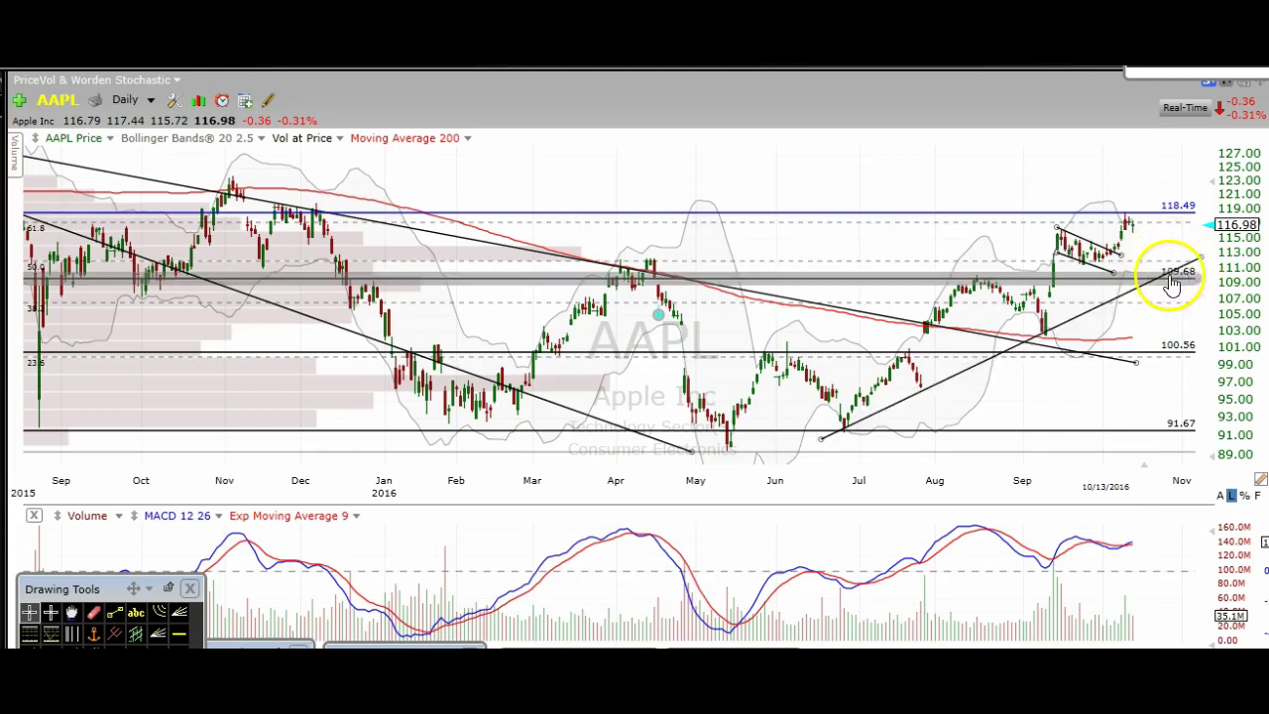
# - Examine AAPL's horizontal levels at 109.68 and 118.49 against recent prices and the late-2015 highs
pyautogui.click(1176, 281)
pyautogui.click(1140, 238)
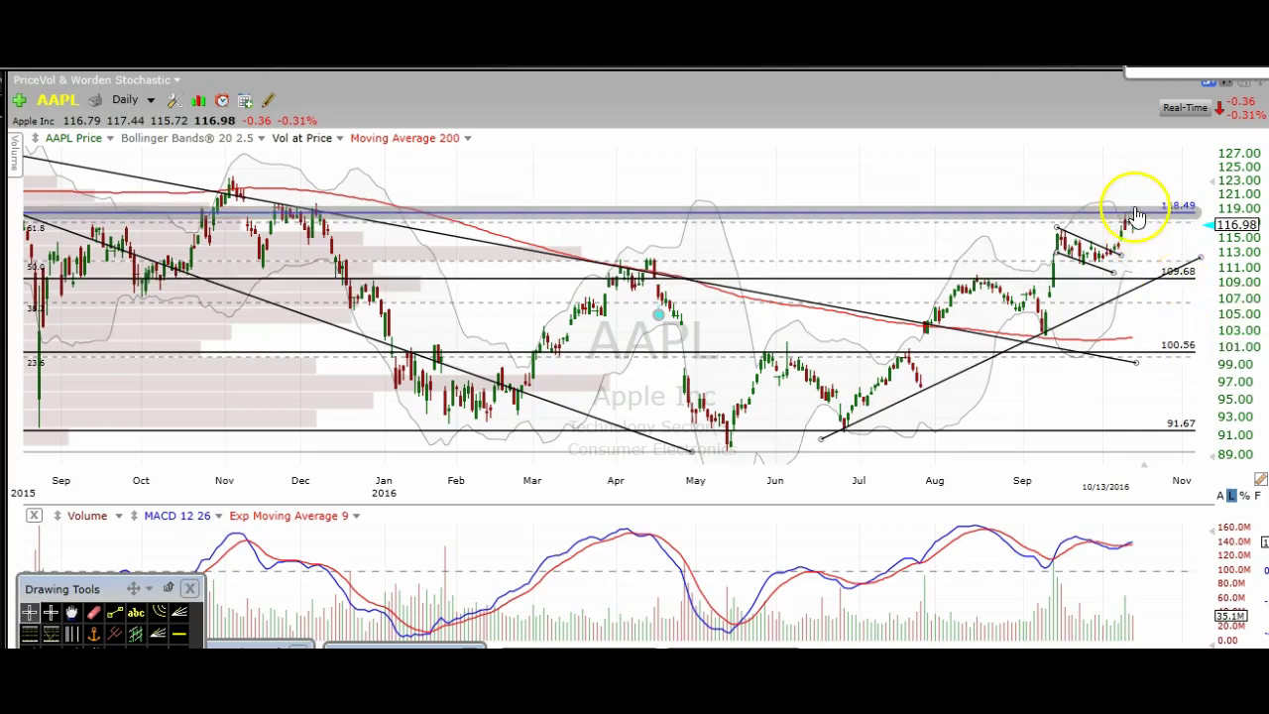
pyautogui.click(1117, 212)
pyautogui.click(984, 176)
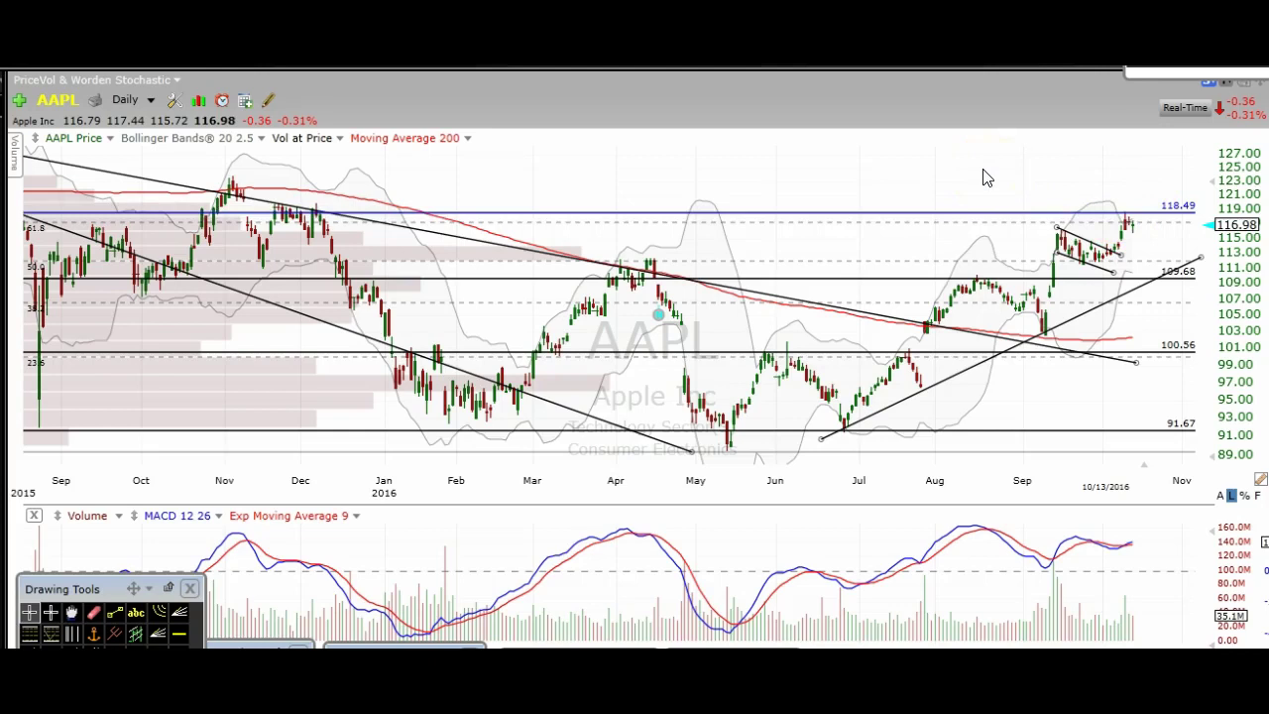
pyautogui.click(970, 168)
pyautogui.click(959, 181)
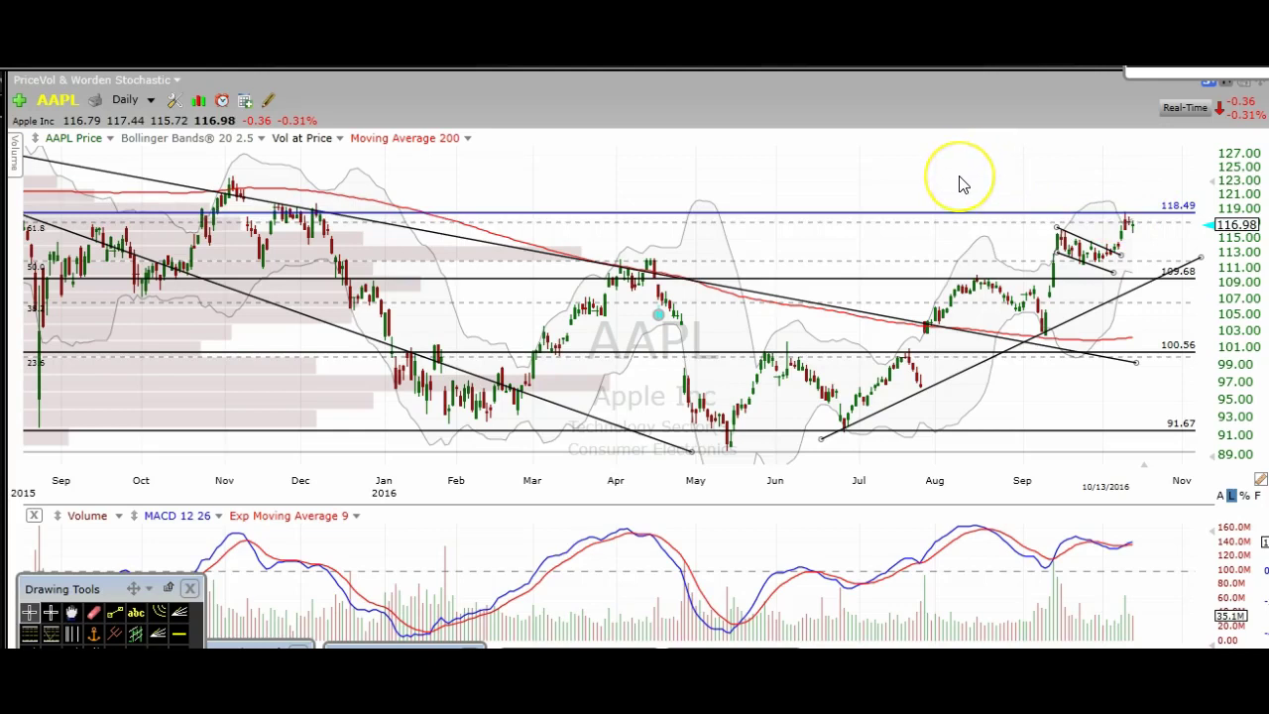
pyautogui.click(298, 216)
pyautogui.moveTo(306, 223)
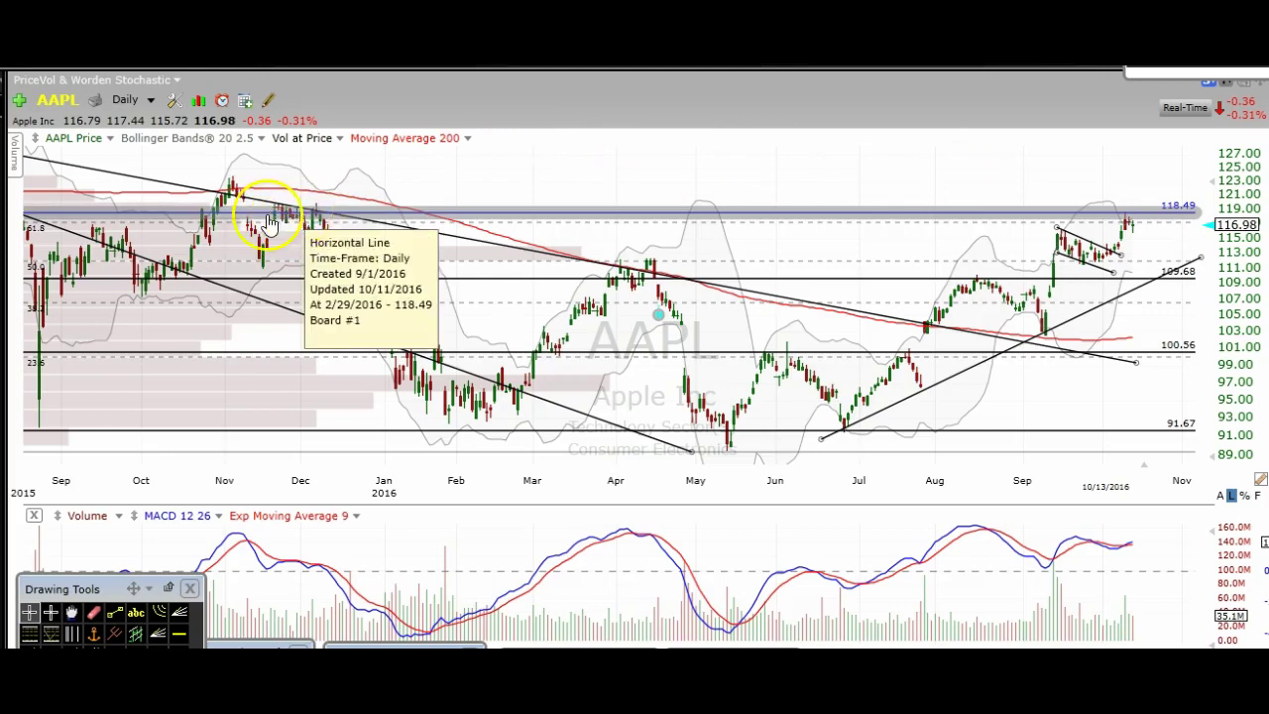
# - Change the chart symbol to NFLX (Netflix Inc)
pyautogui.click(716, 195)
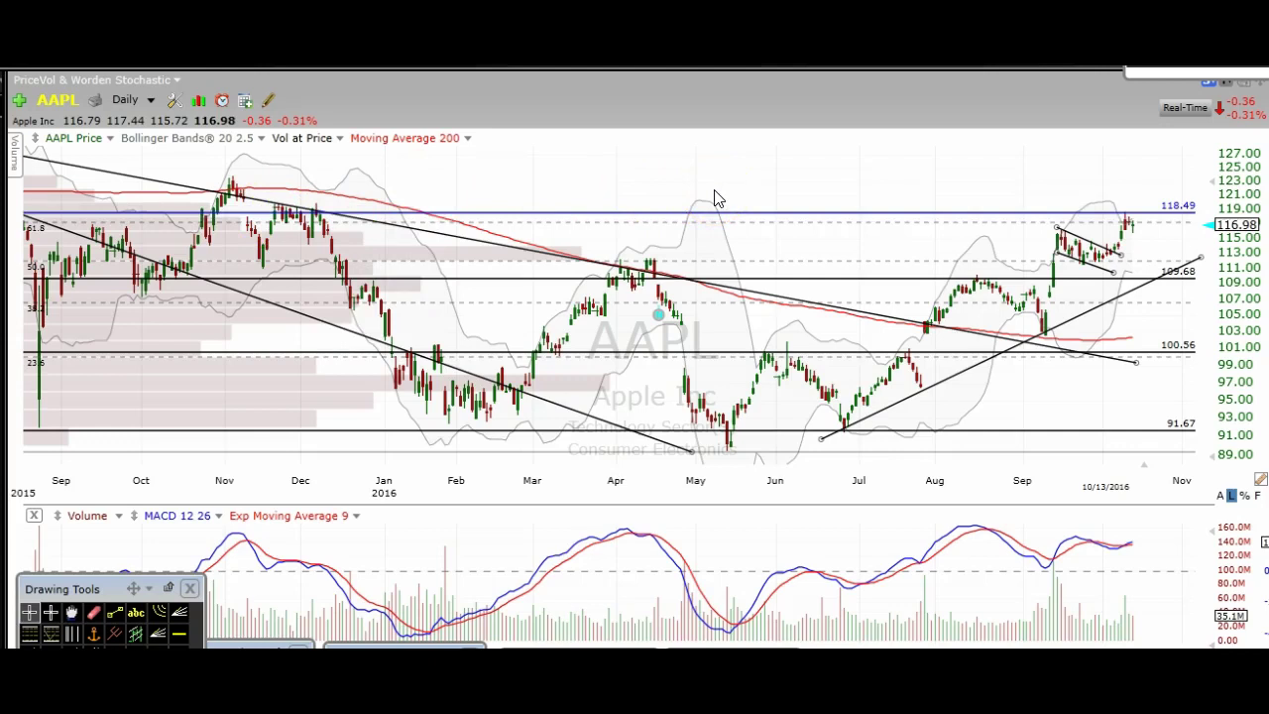
pyautogui.write('nf')
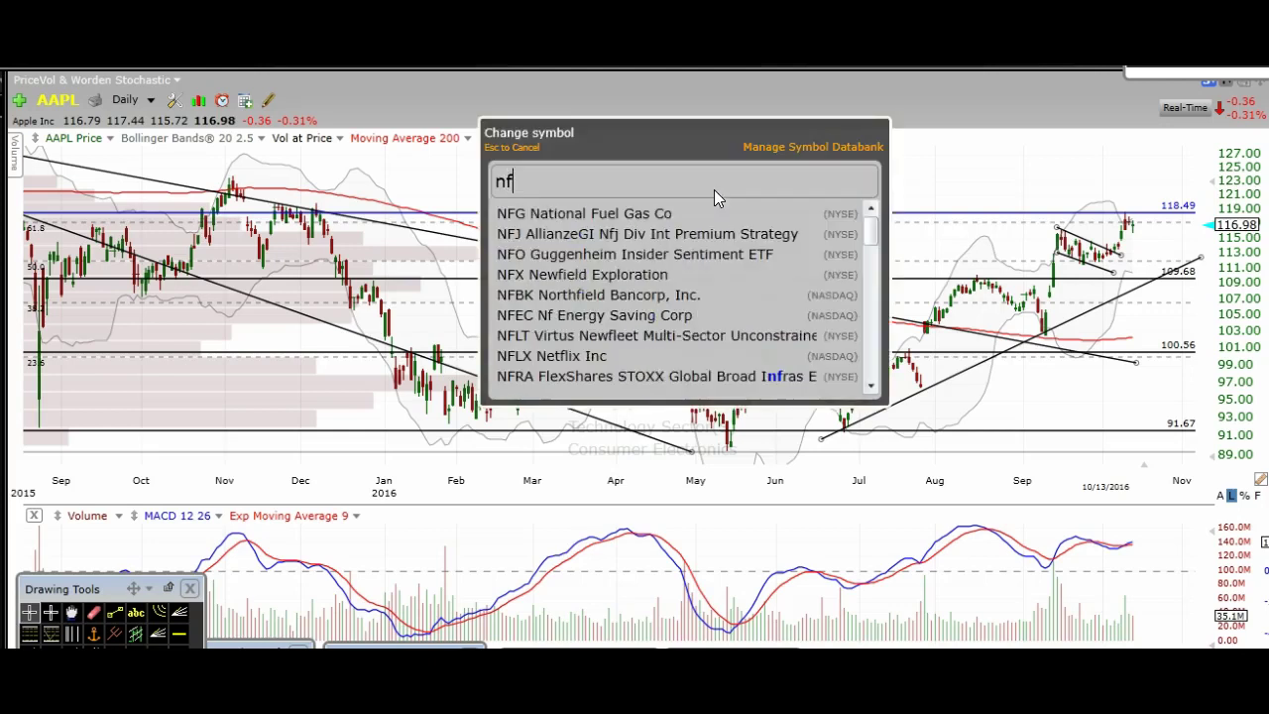
pyautogui.write('lx')
pyautogui.press('Return')
pyautogui.click(696, 117)
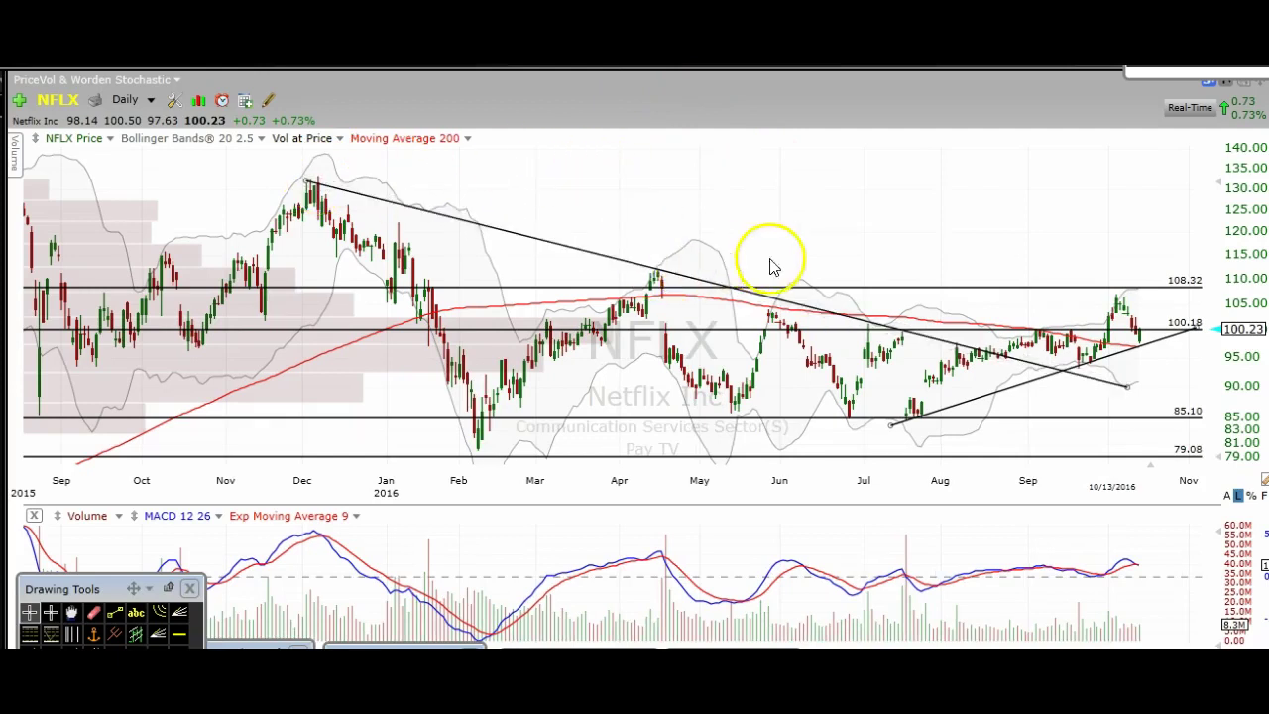
# - Examine NFLX's falling and rising trend lines, the 200-period moving average and the 100.18 horizontal level around the latest candles
pyautogui.click(920, 327)
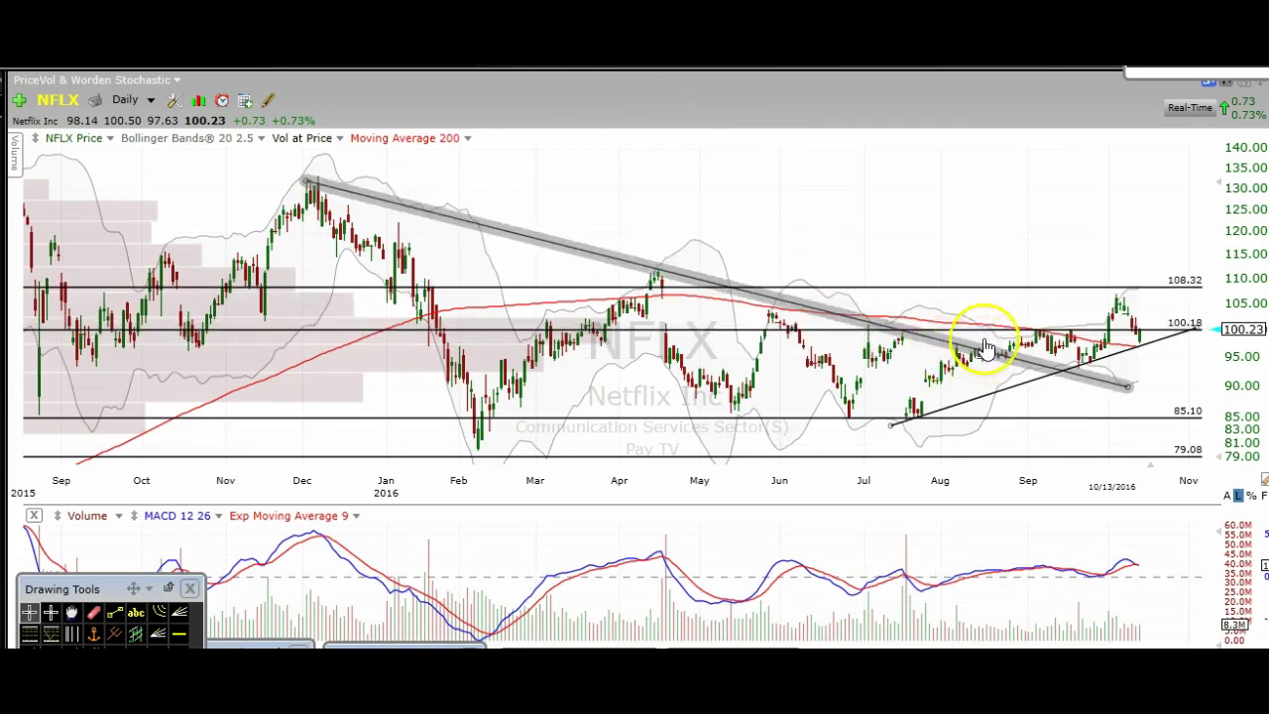
pyautogui.scroll(2, 1013, 339)
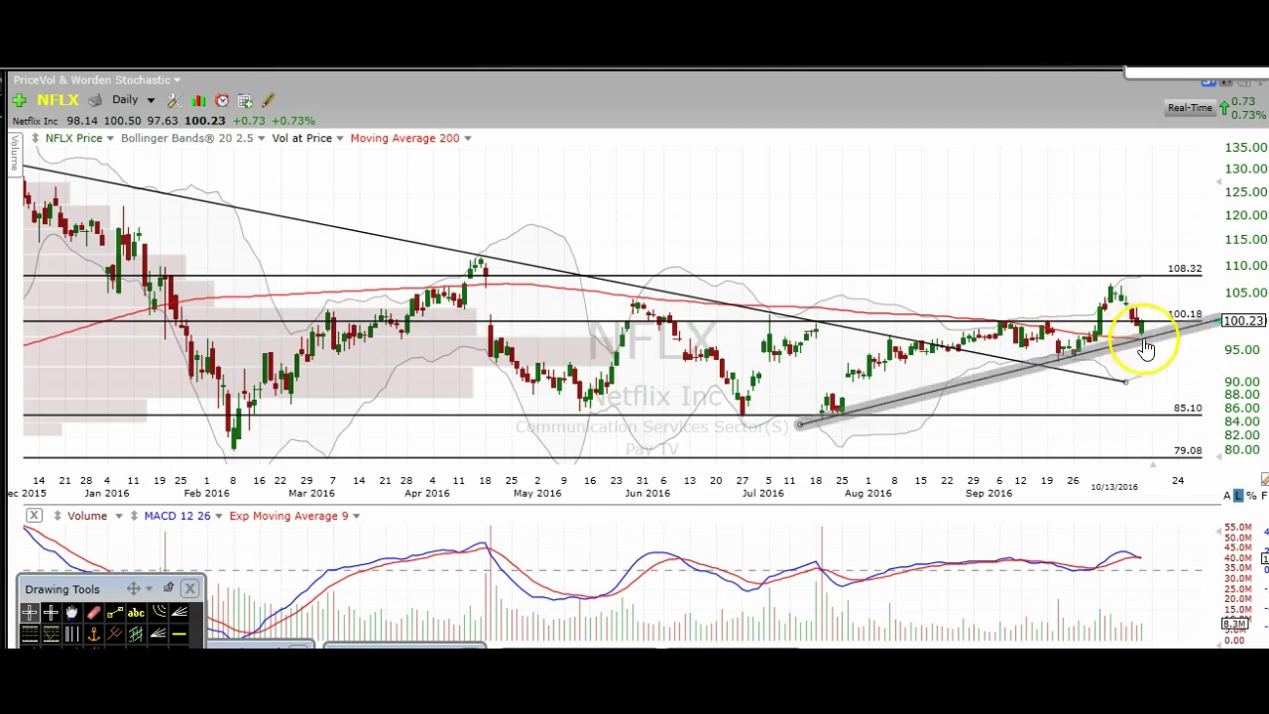
pyautogui.scroll(1, 1153, 352)
pyautogui.scroll(1, 1153, 352)
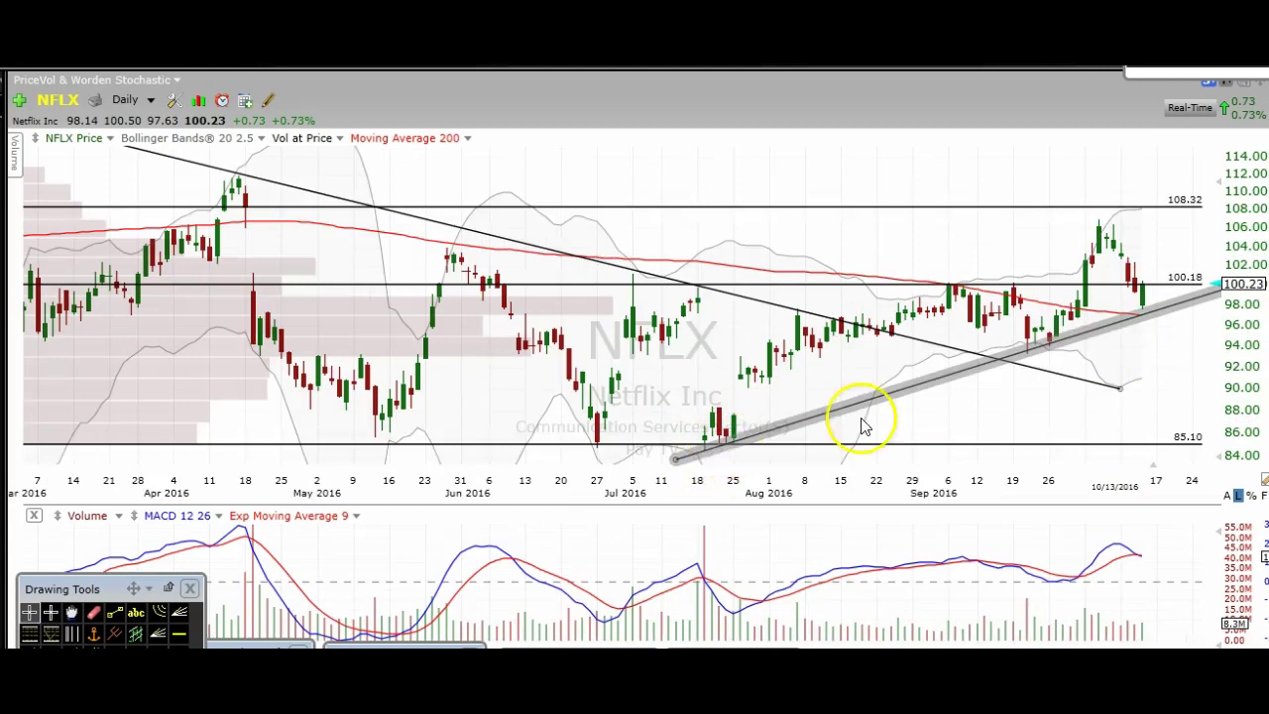
pyautogui.moveTo(1058, 354)
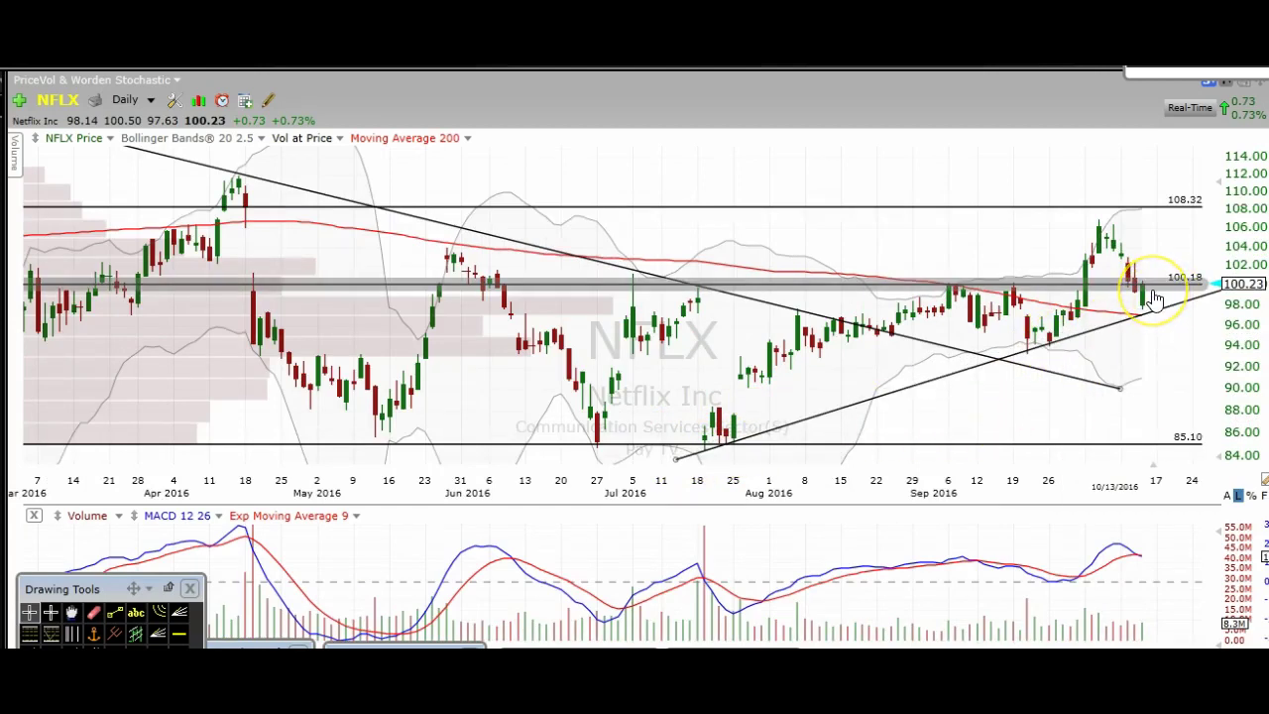
pyautogui.moveTo(1153, 299)
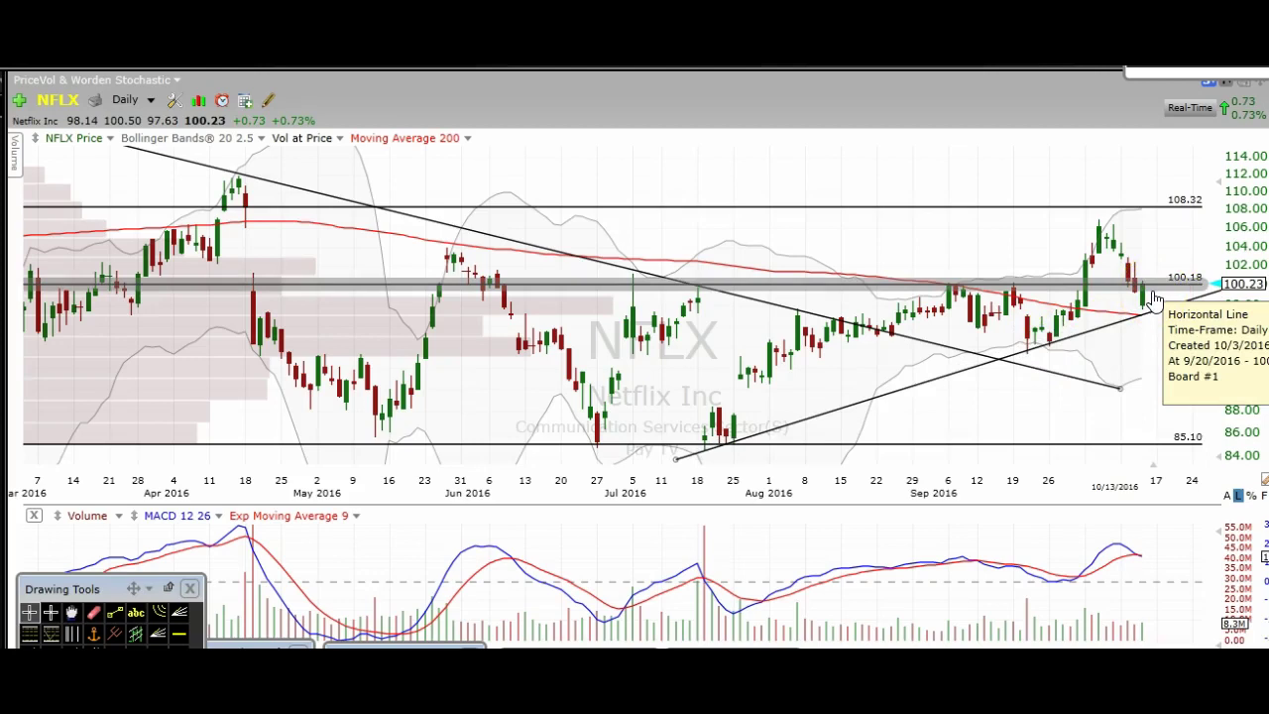
pyautogui.click(1118, 313)
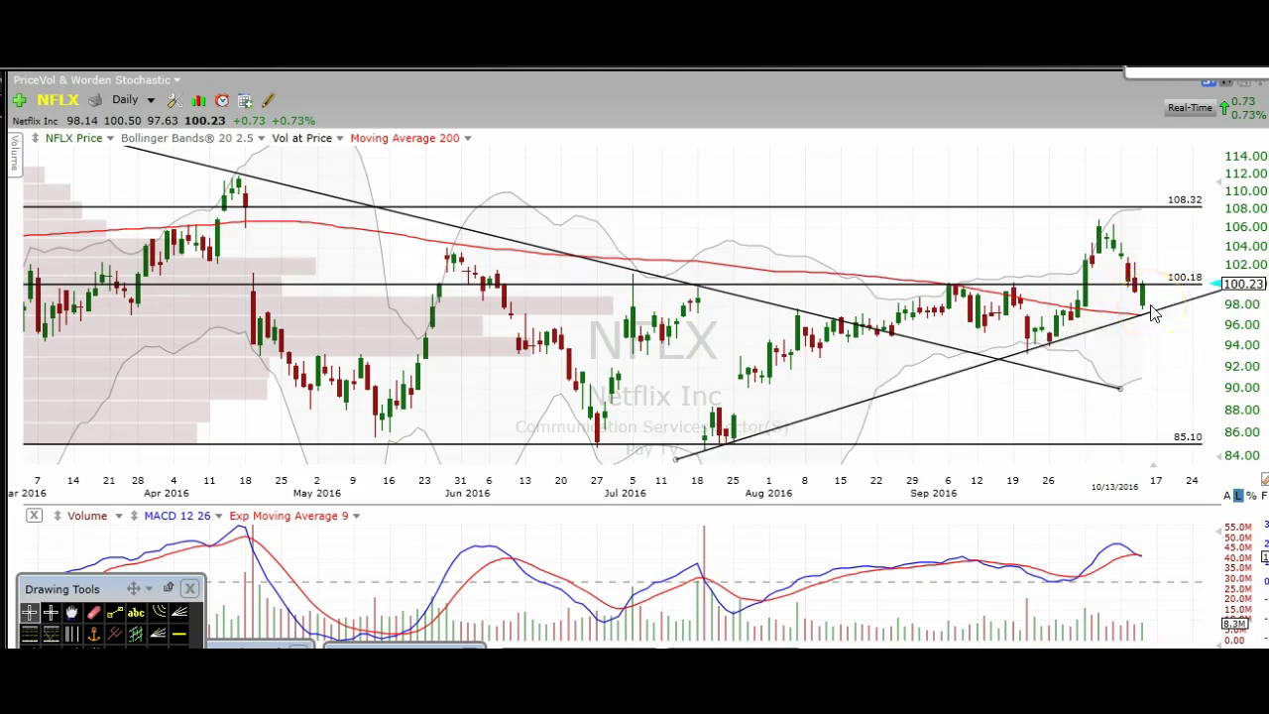
pyautogui.click(1150, 305)
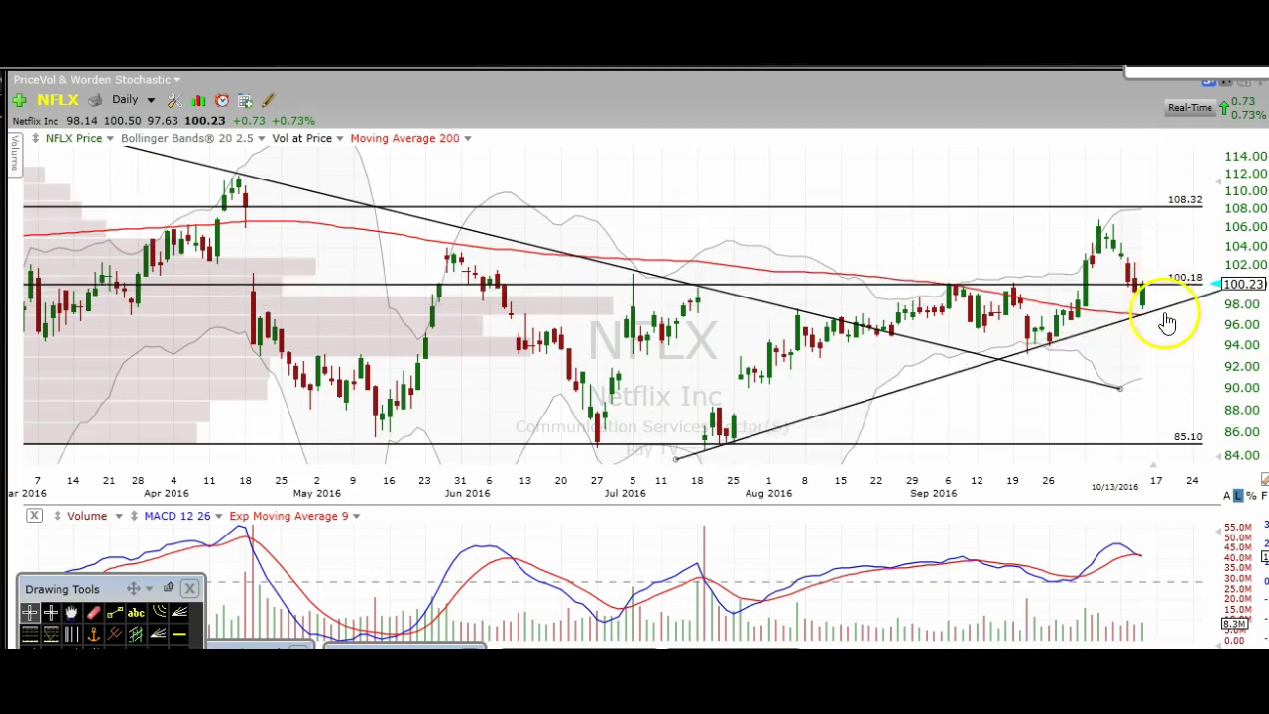
pyautogui.moveTo(1157, 314)
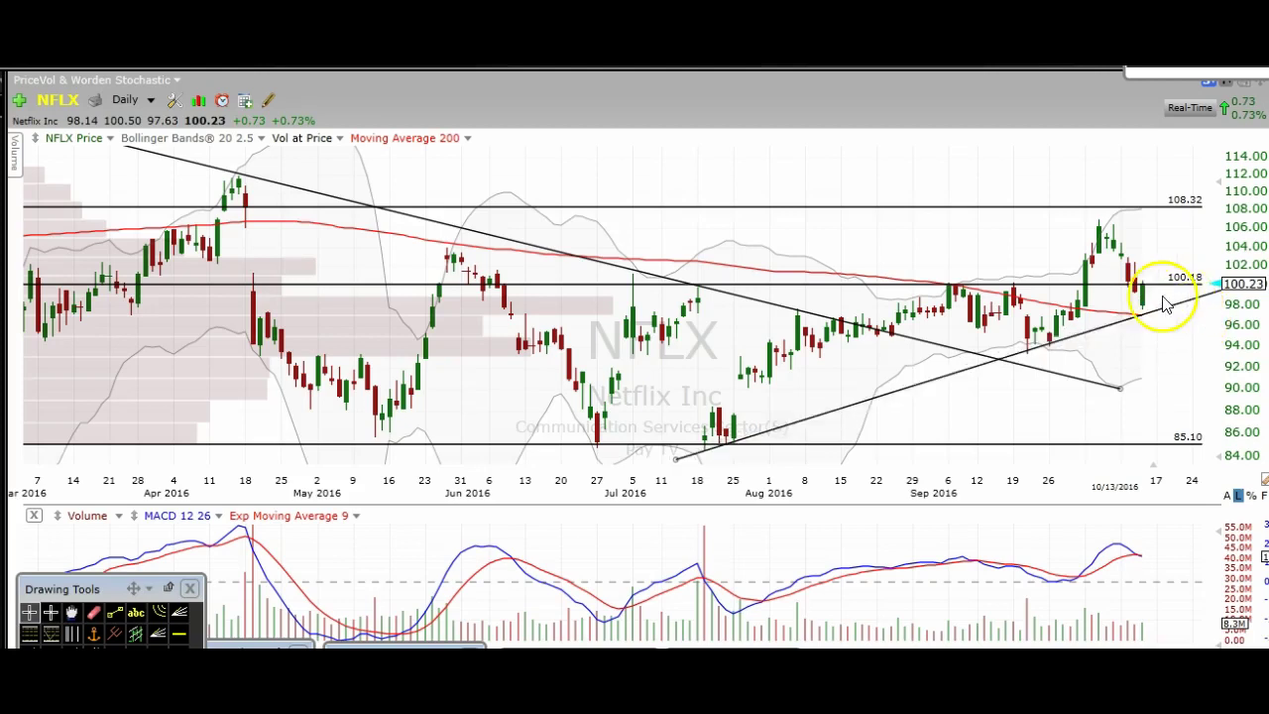
pyautogui.click(1160, 315)
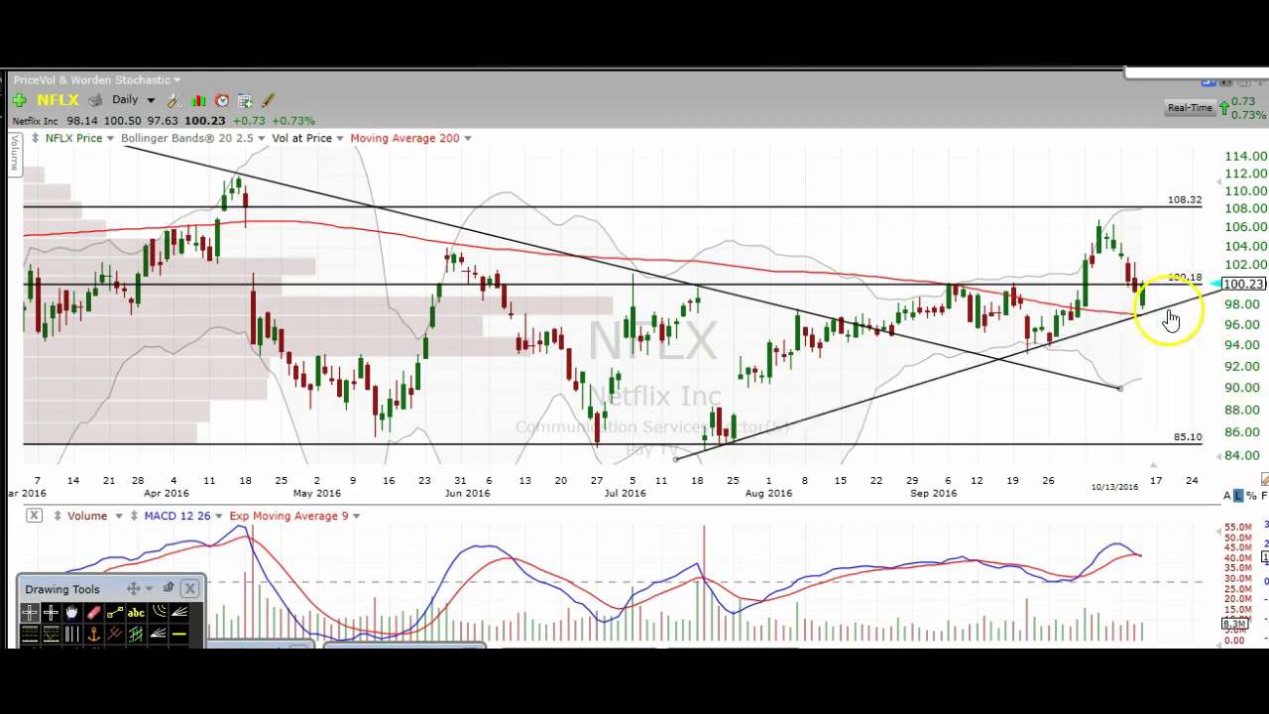
pyautogui.moveTo(1166, 317)
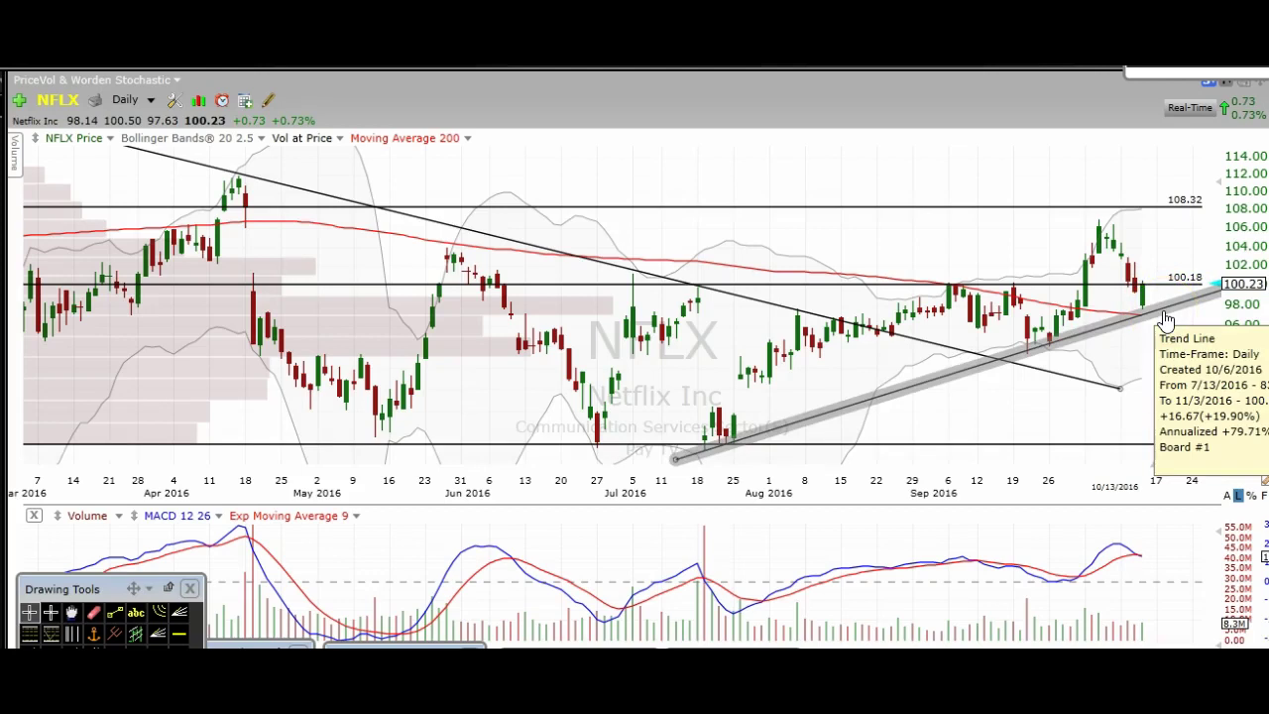
# - Change the chart symbol to GPRO (GoPro Inc)
pyautogui.click(971, 195)
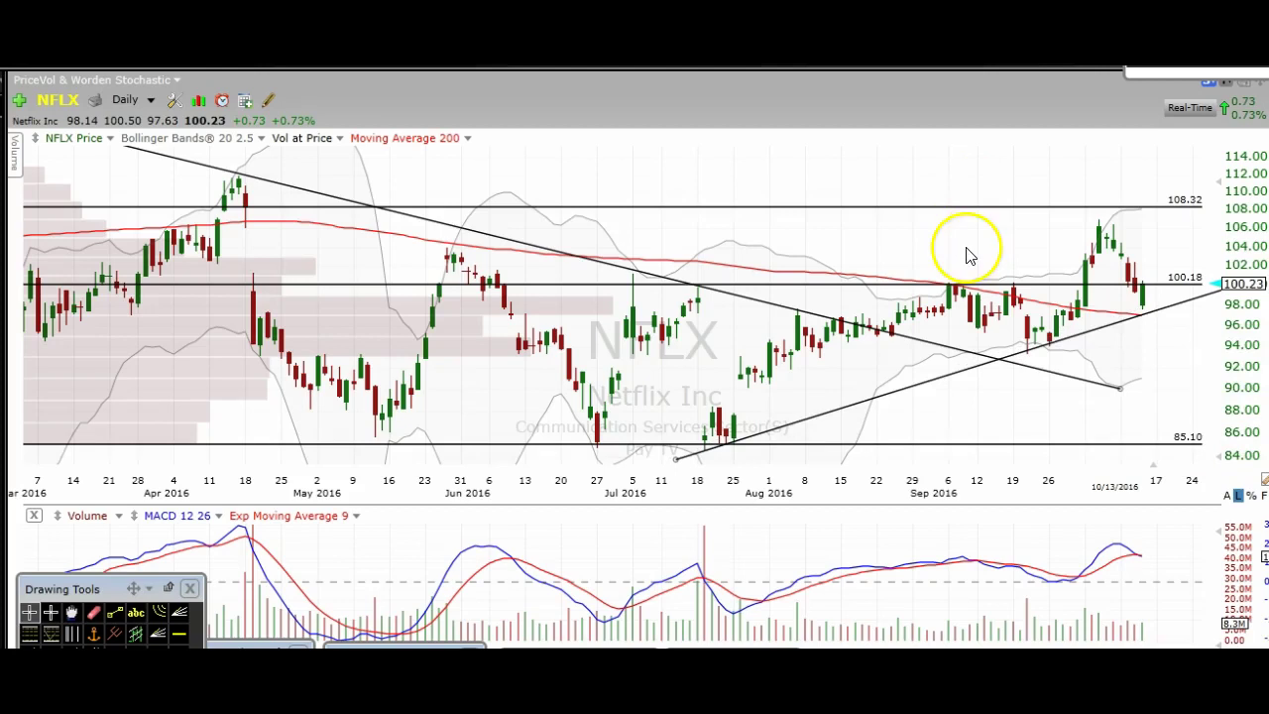
pyautogui.write('gpro')
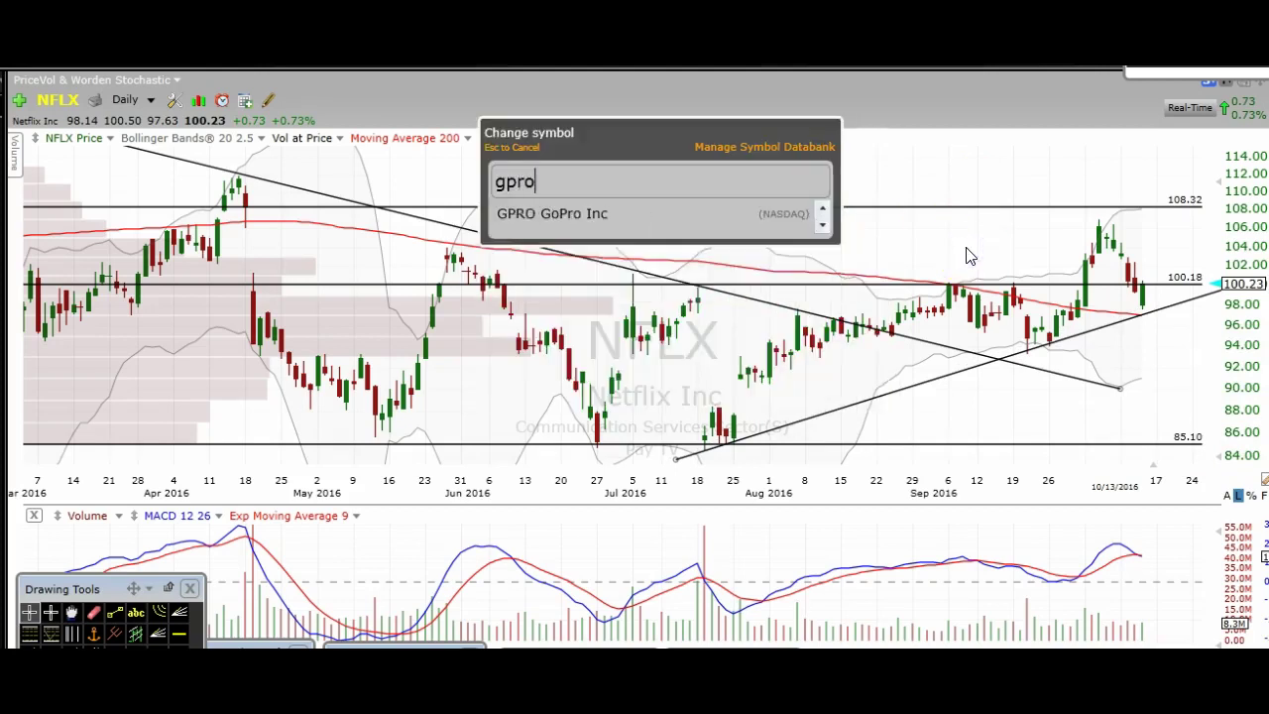
pyautogui.press('Return')
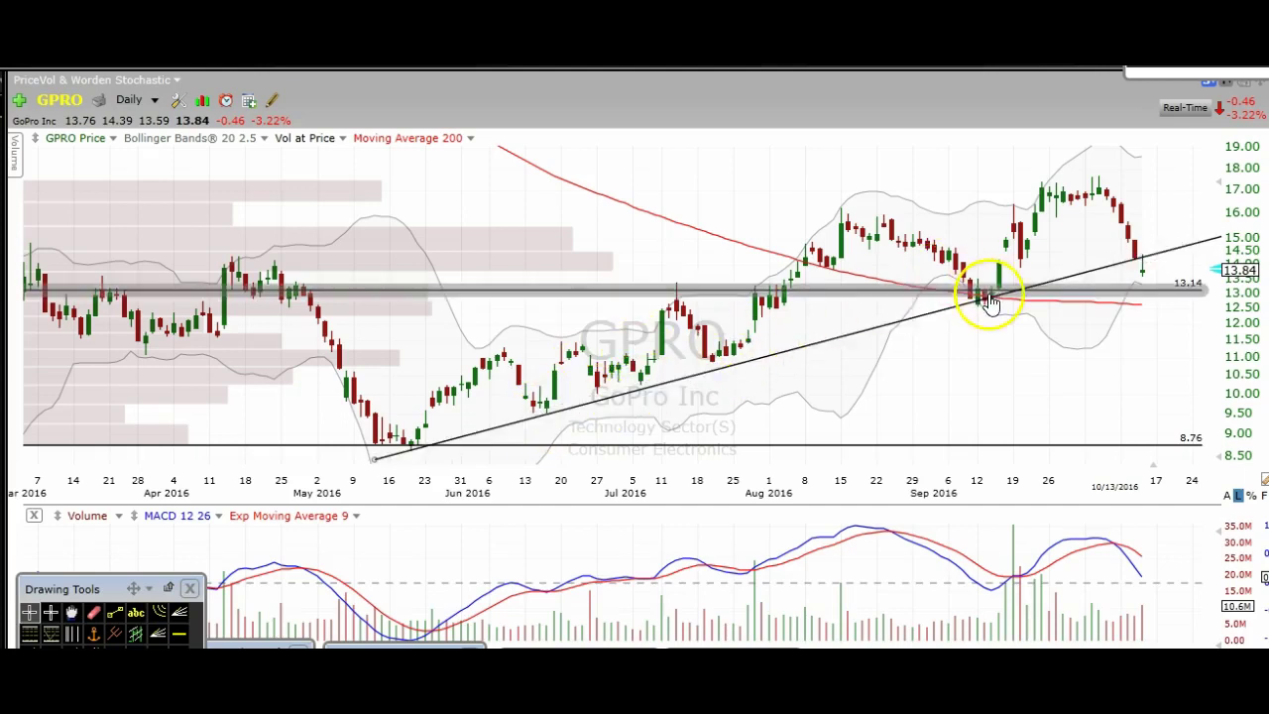
# - Examine GPRO's latest candles against the rising trend line from May, the 13.14 horizontal level and the 200-period moving average
pyautogui.click(1145, 229)
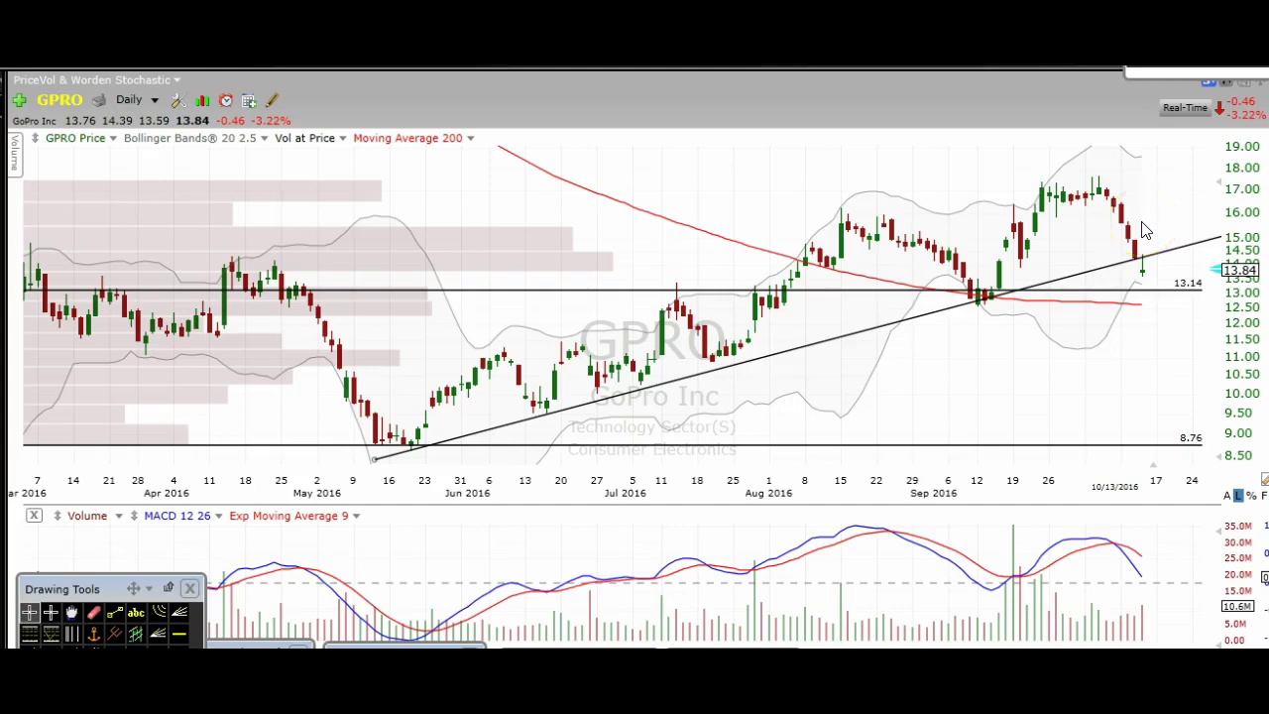
pyautogui.click(1141, 238)
pyautogui.click(1154, 264)
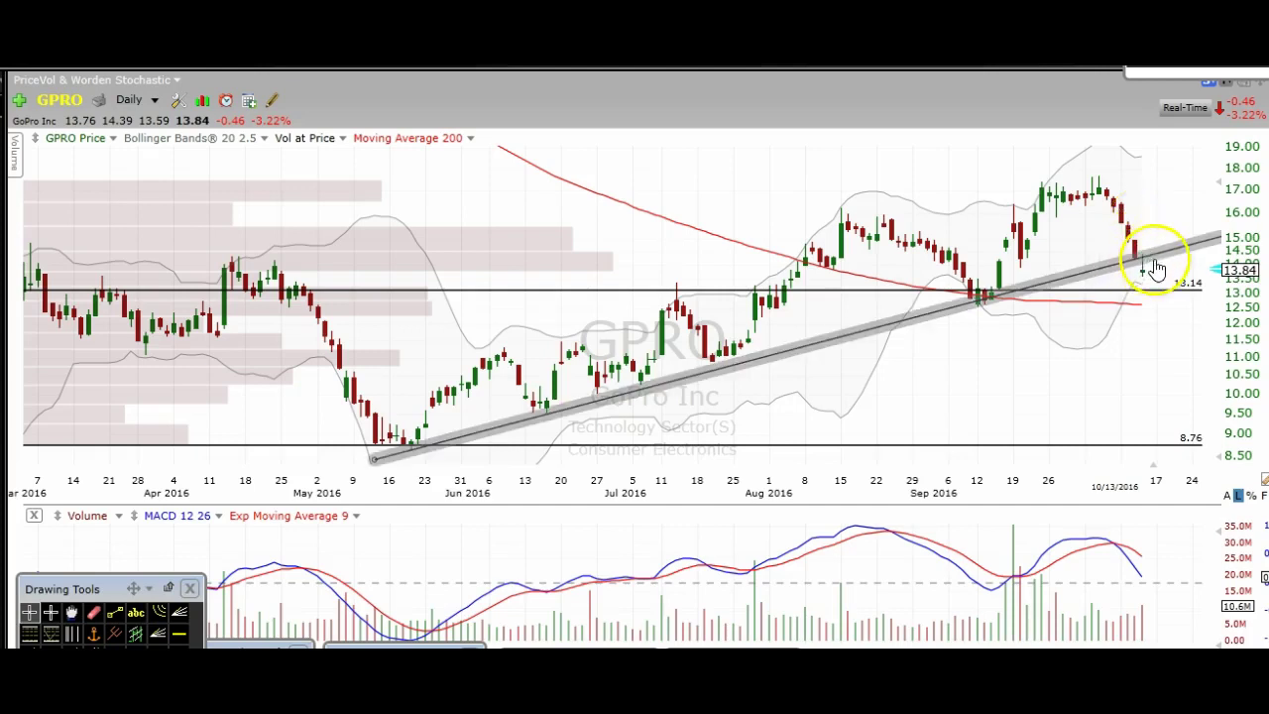
pyautogui.click(1146, 272)
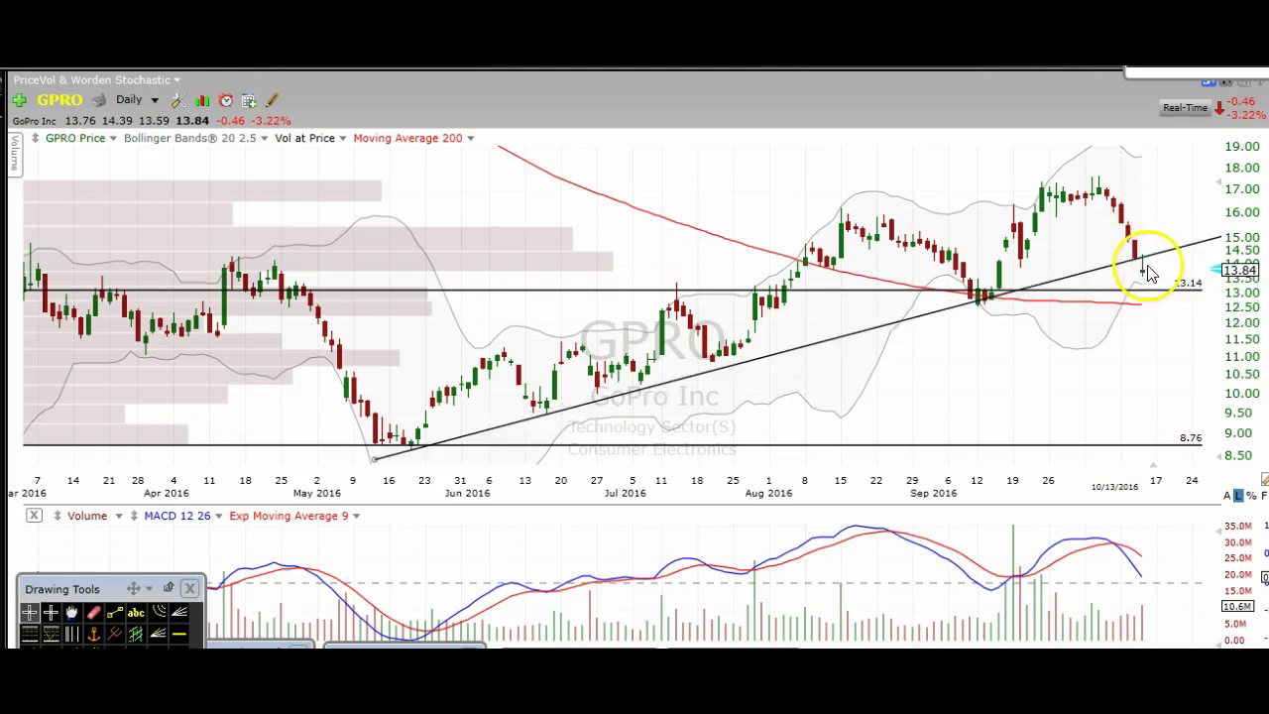
pyautogui.click(1155, 254)
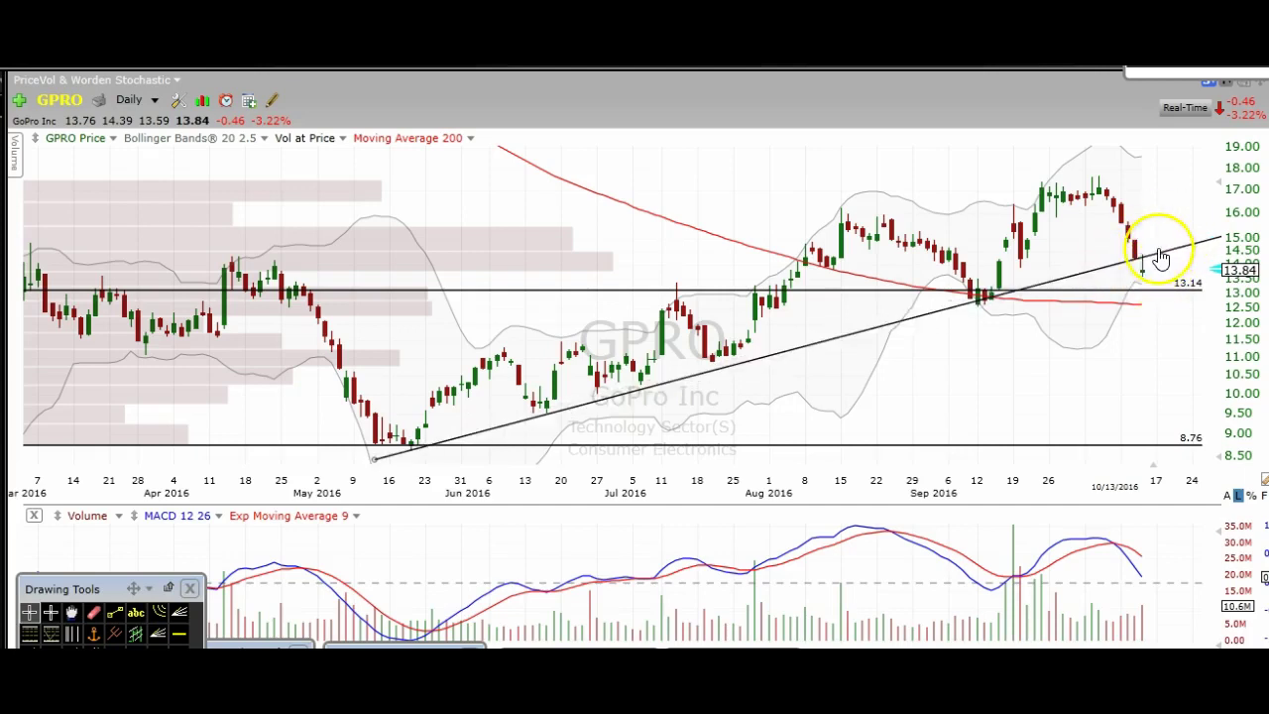
pyautogui.moveTo(1157, 261)
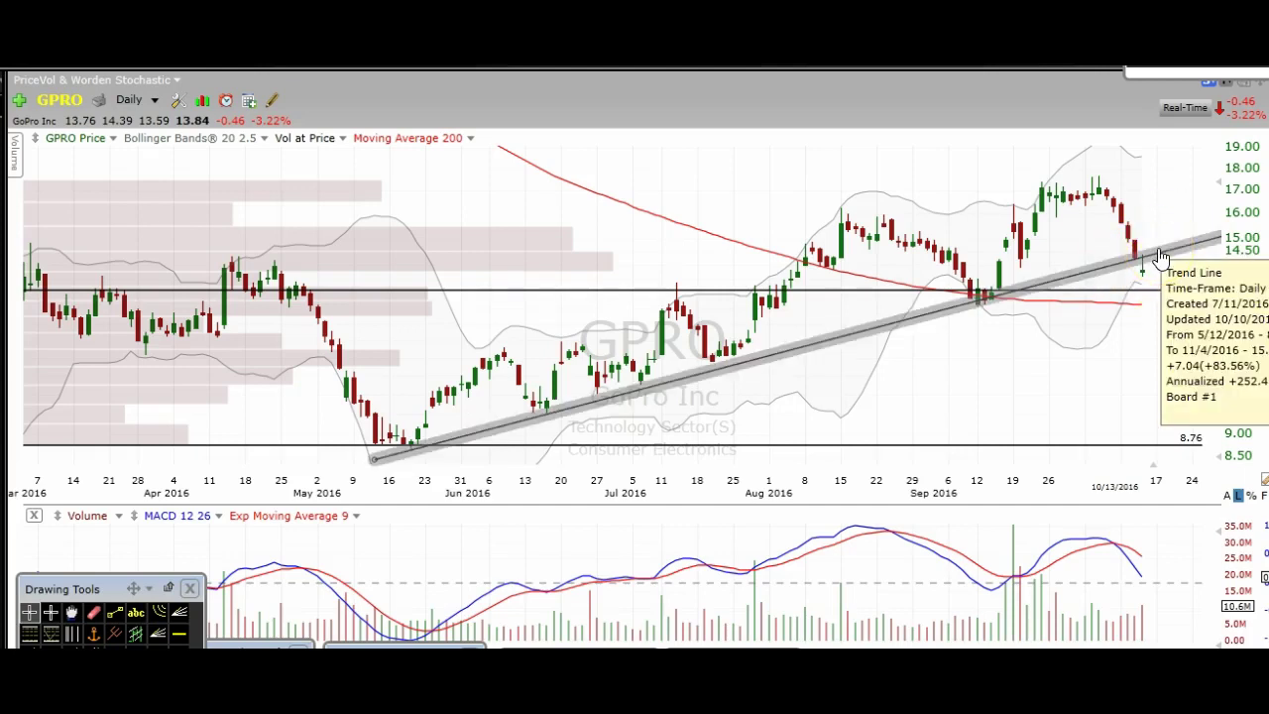
pyautogui.click(1131, 305)
pyautogui.click(991, 302)
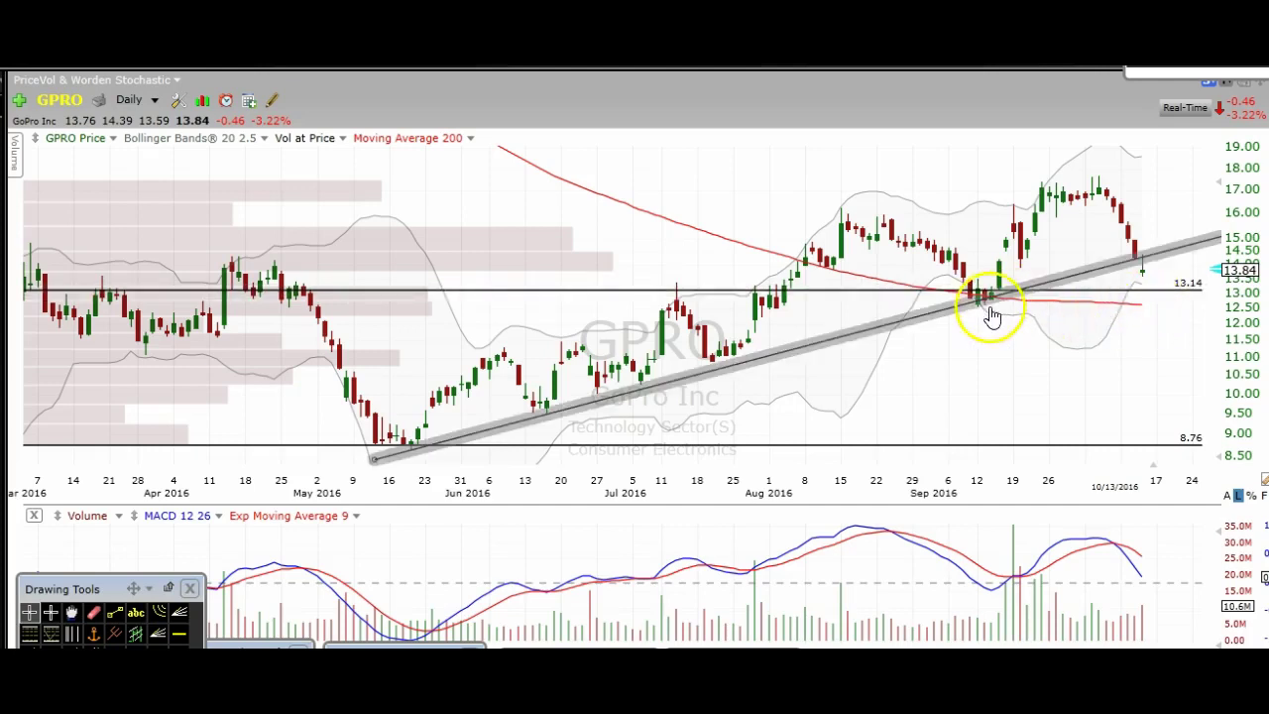
pyautogui.click(971, 305)
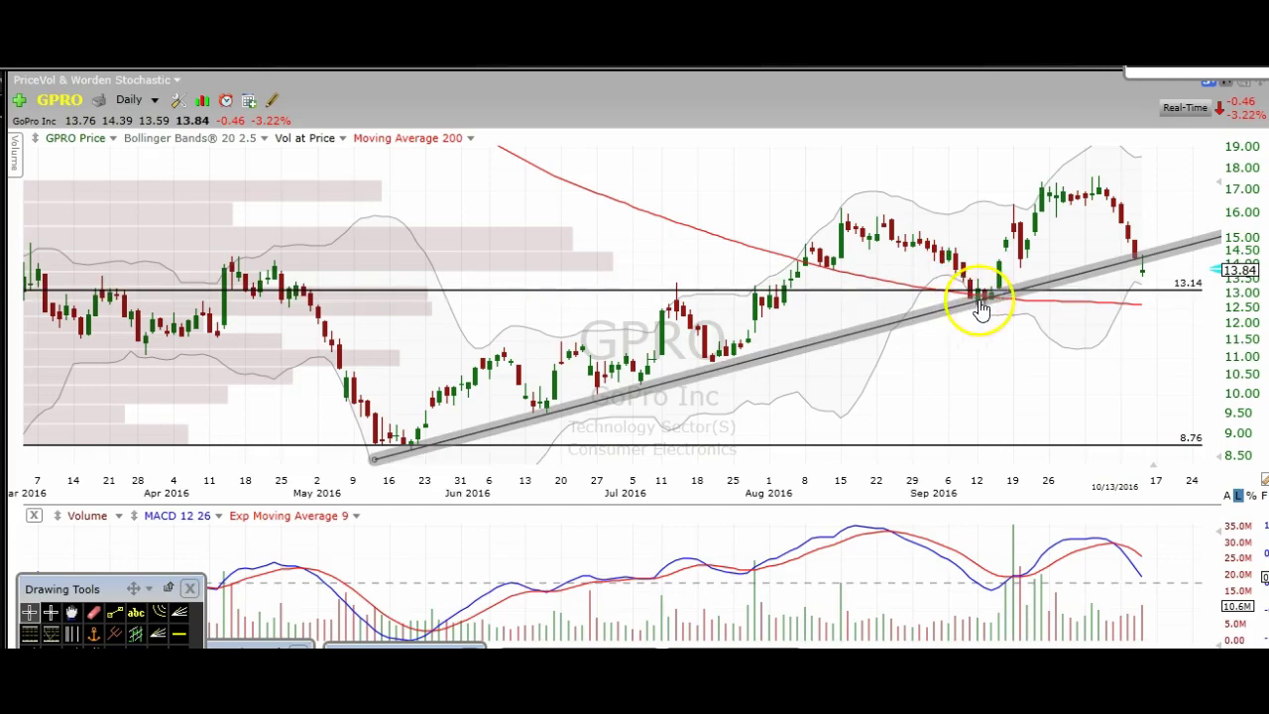
pyautogui.click(1061, 325)
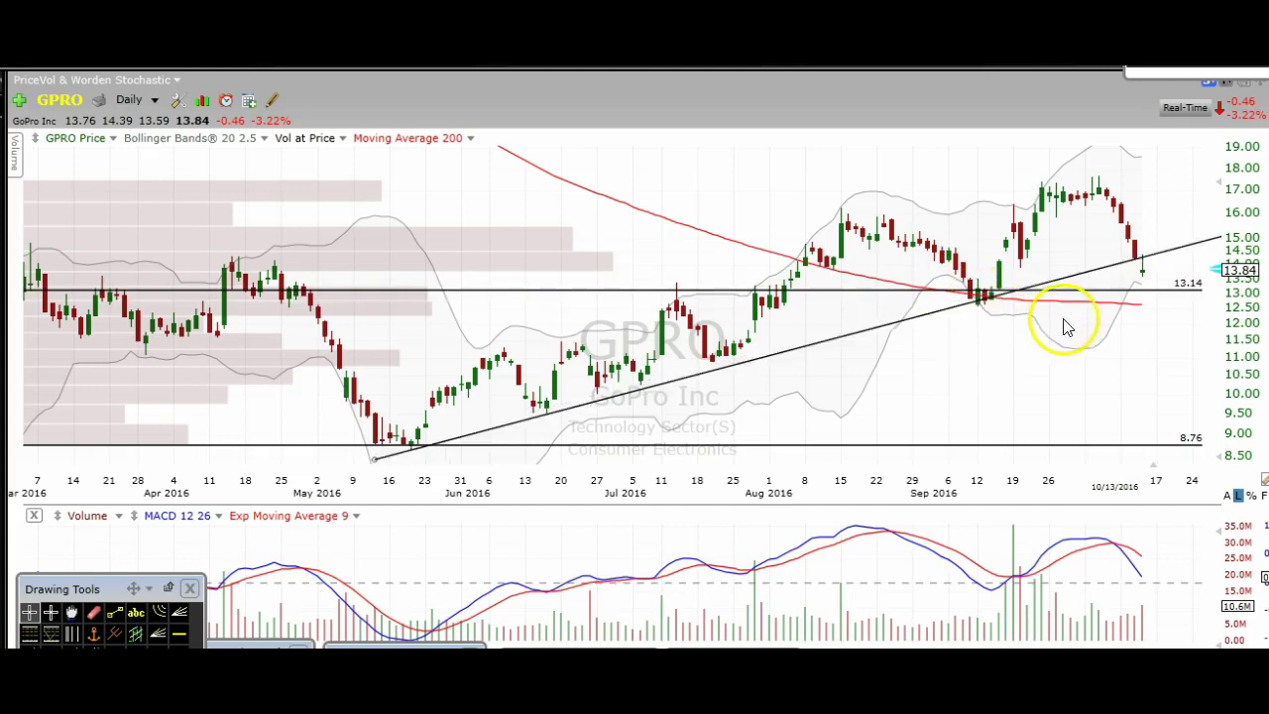
pyautogui.click(1150, 310)
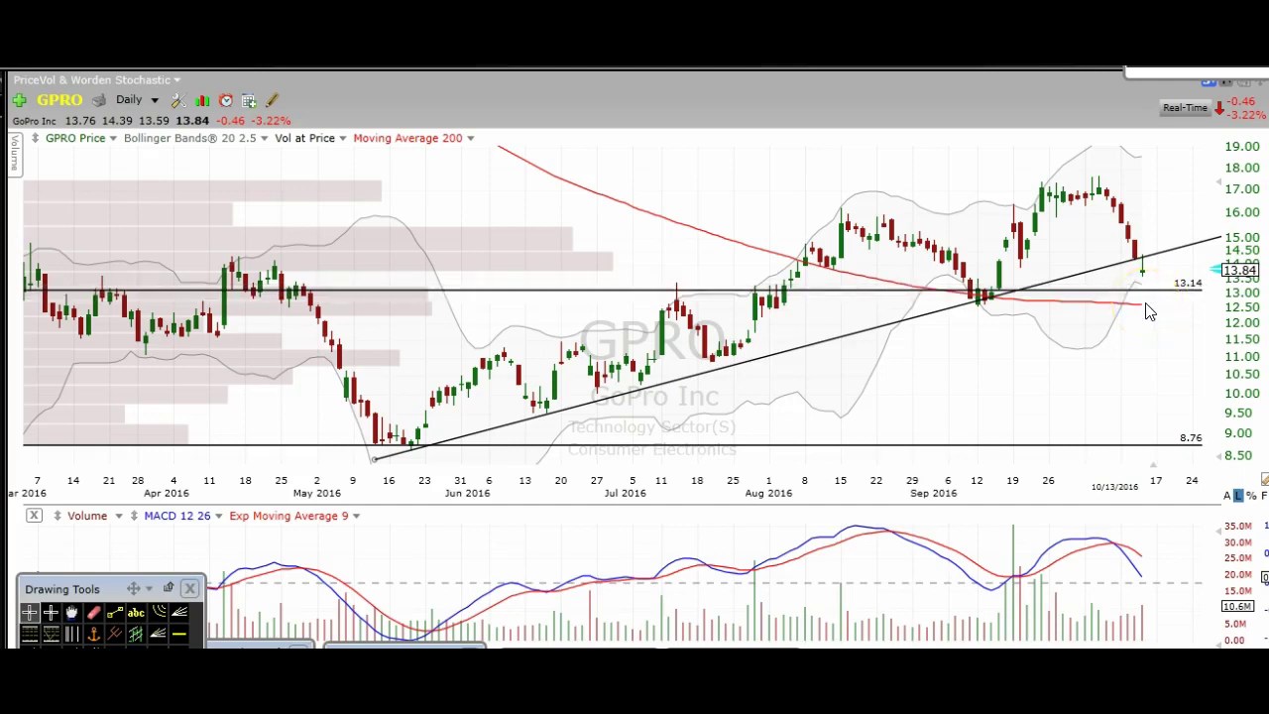
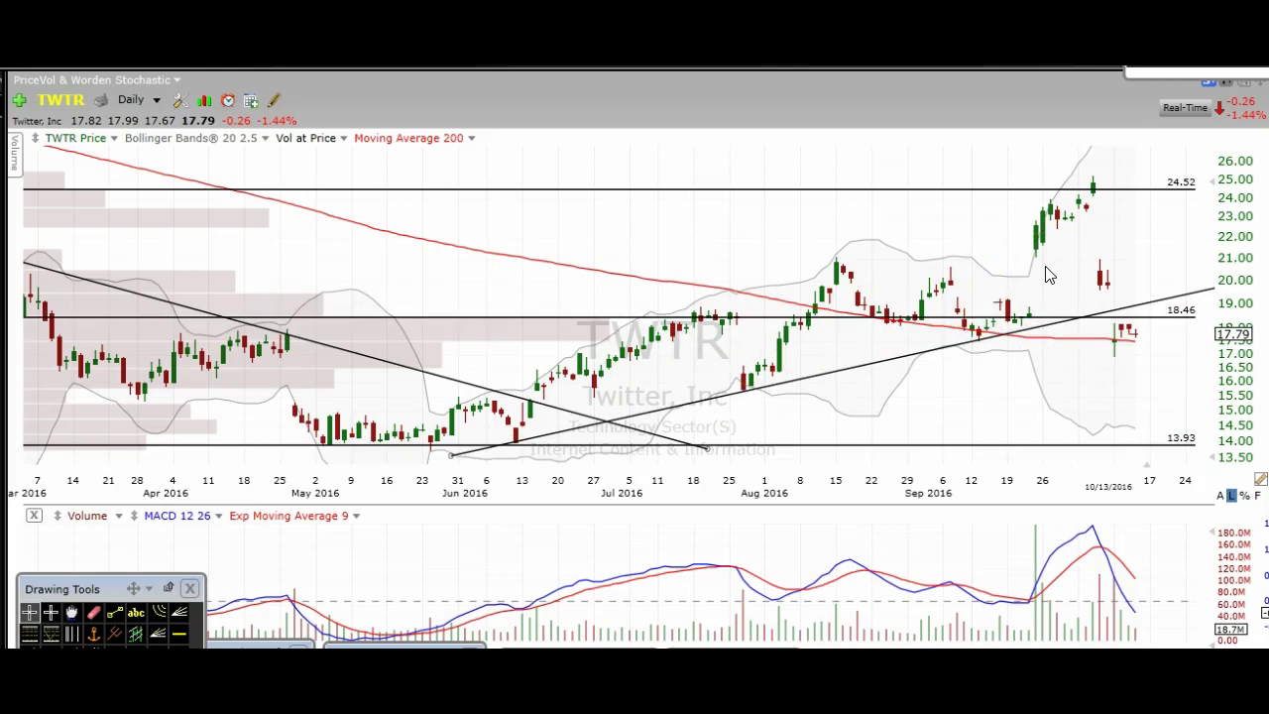
# - Examine TWTR's rising trend line, the 18.46 horizontal level and the 200-period moving average around the gapped-down candles
pyautogui.click(974, 317)
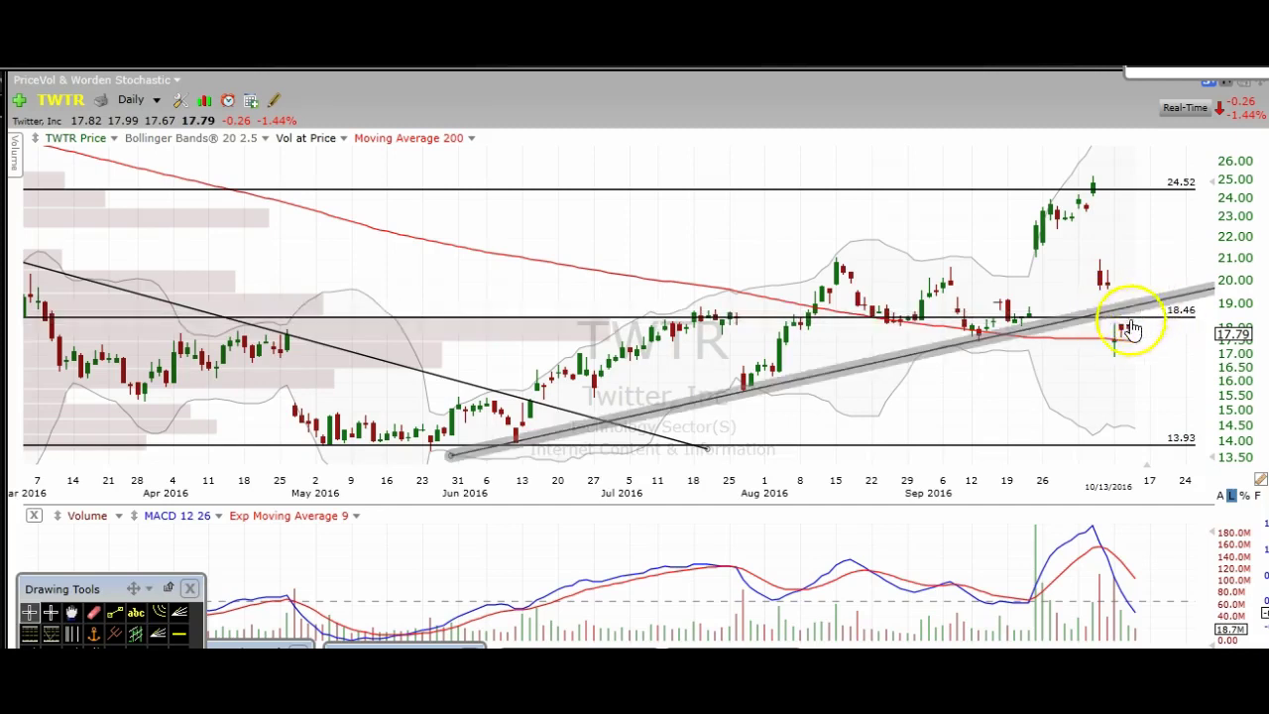
pyautogui.moveTo(1105, 323)
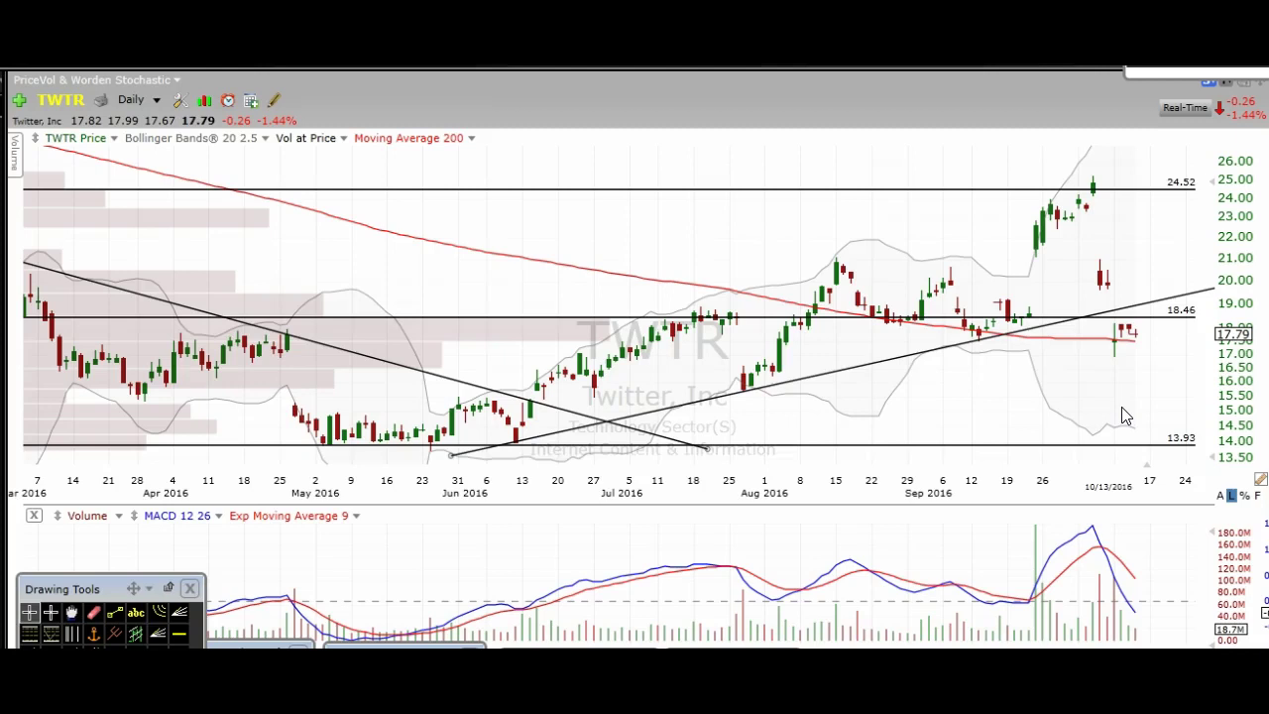
# - Change the chart symbol to FB (Facebook Inc)
pyautogui.click(997, 264)
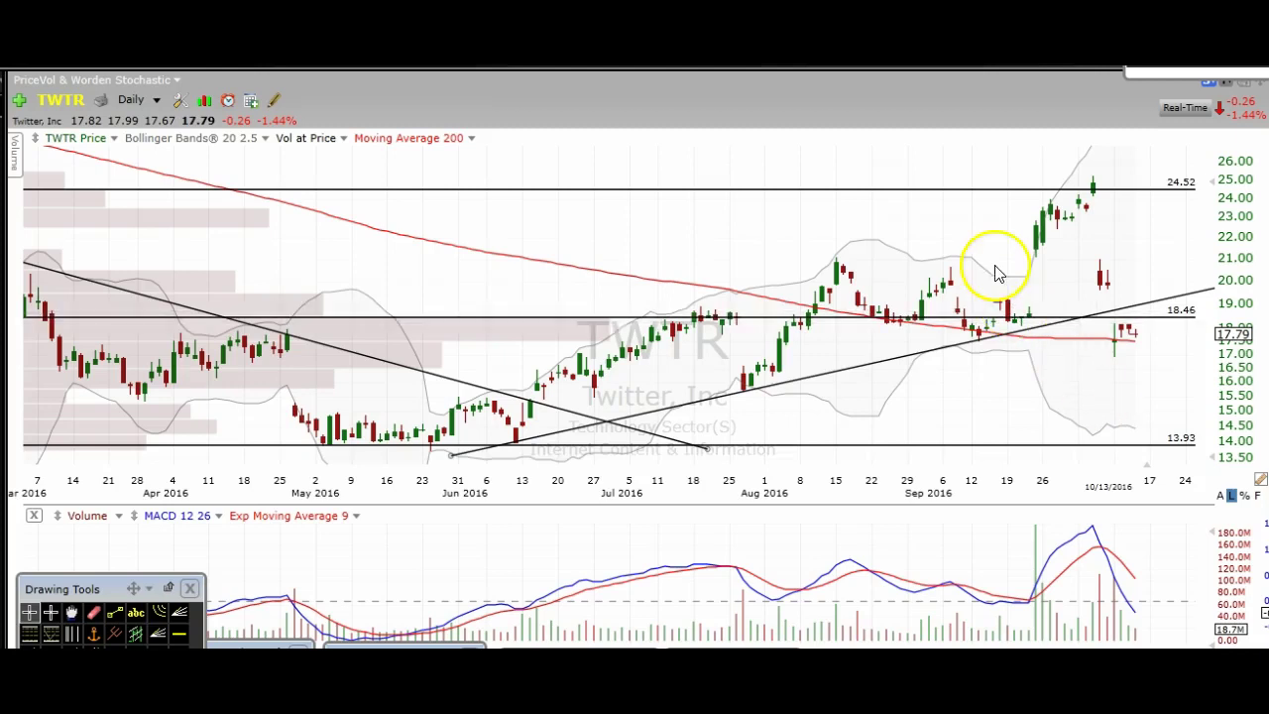
pyautogui.write('fb')
pyautogui.press('Return')
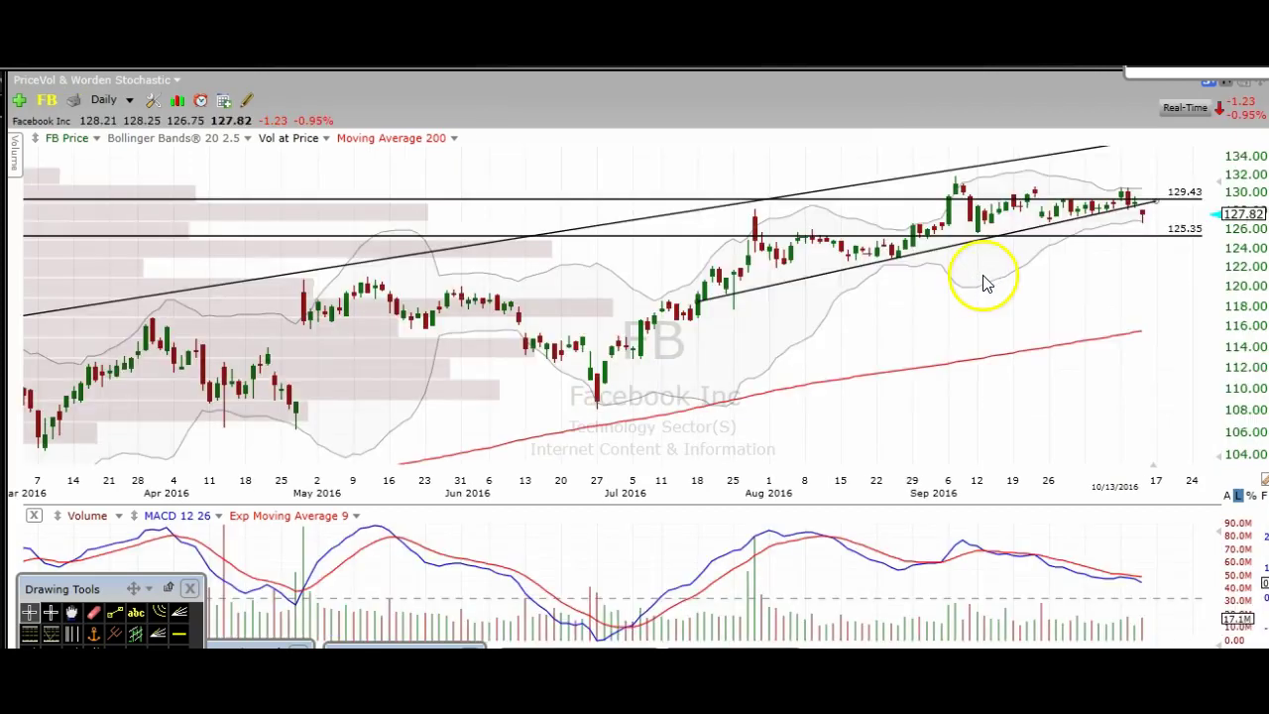
# - Examine FB's recent candles up close and over a longer period against the rising trend line and the 129.43 and 125.35 horizontal levels
pyautogui.scroll(1, 982, 287)
pyautogui.moveTo(981, 290); pyautogui.dragTo(724, 332)
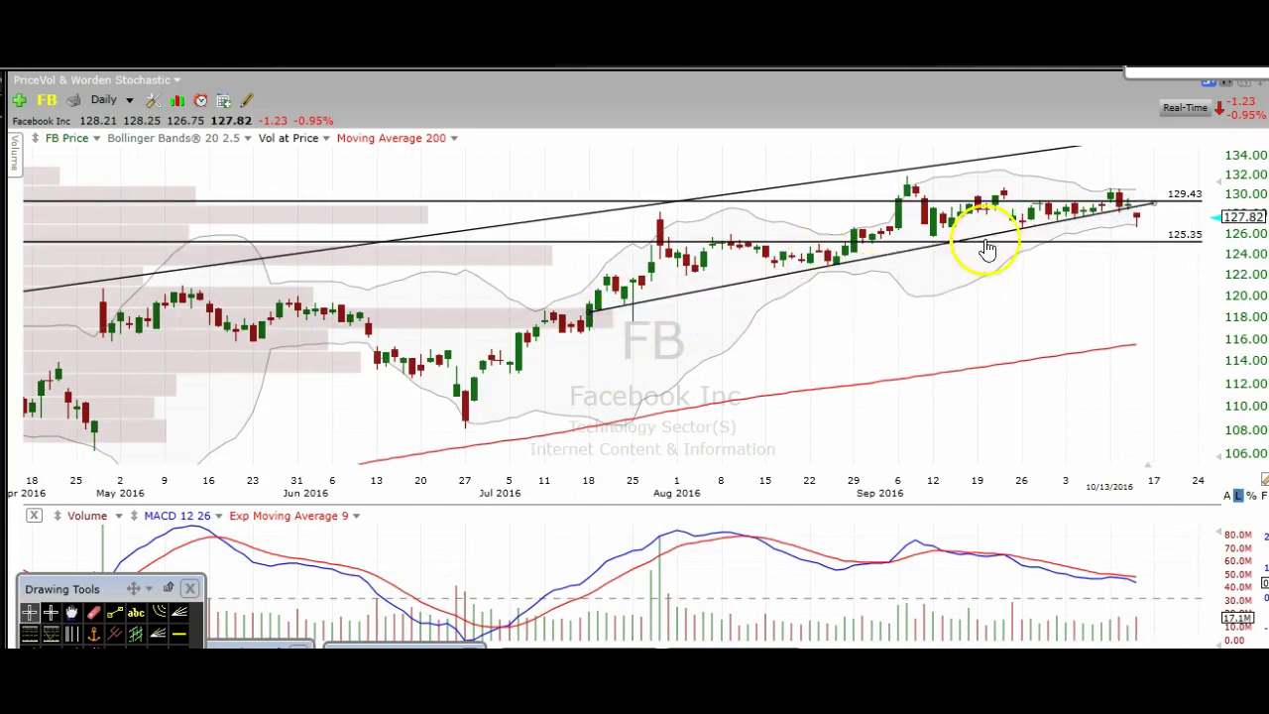
pyautogui.scroll(1, 1106, 244)
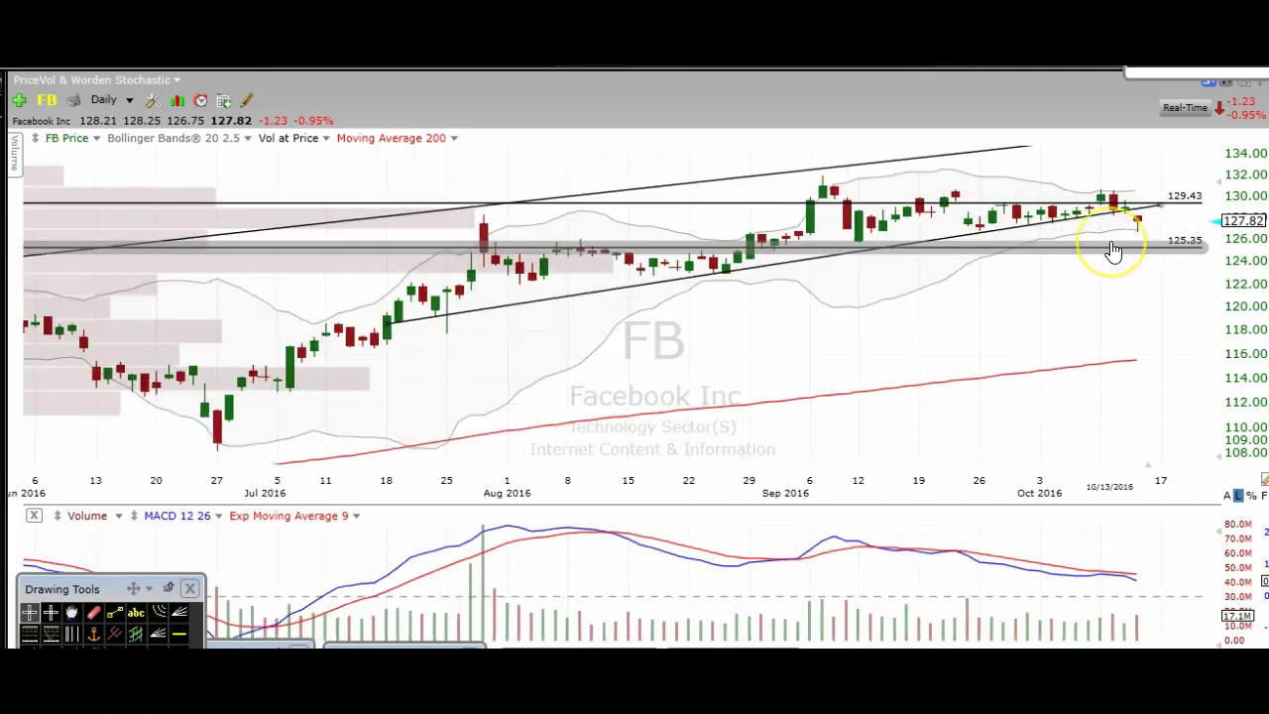
pyautogui.scroll(1, 1112, 259)
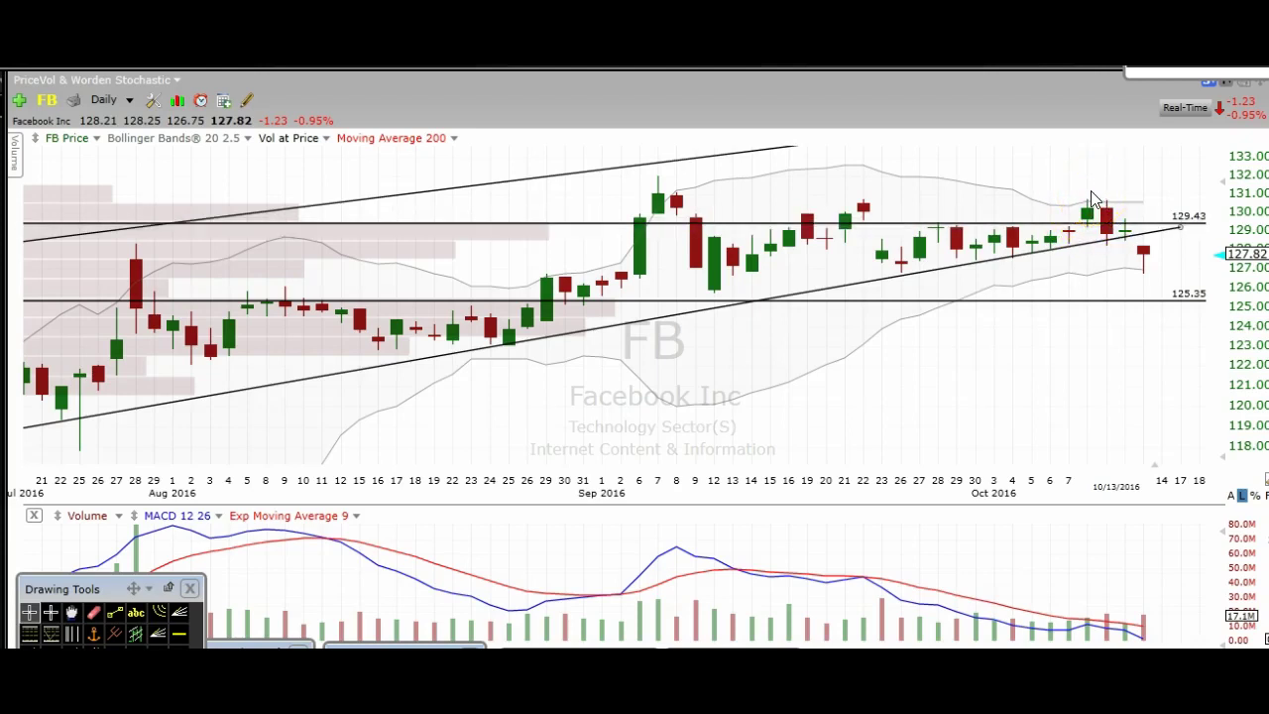
pyautogui.click(1102, 222)
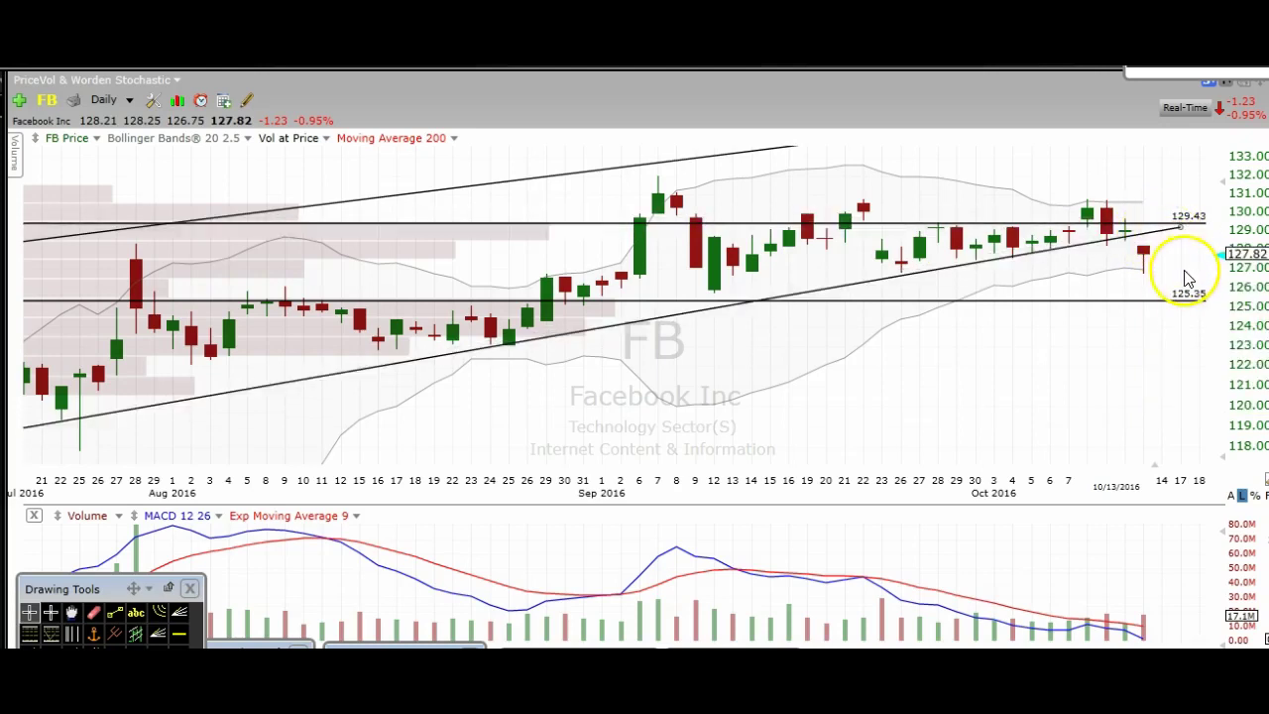
pyautogui.moveTo(1087, 311)
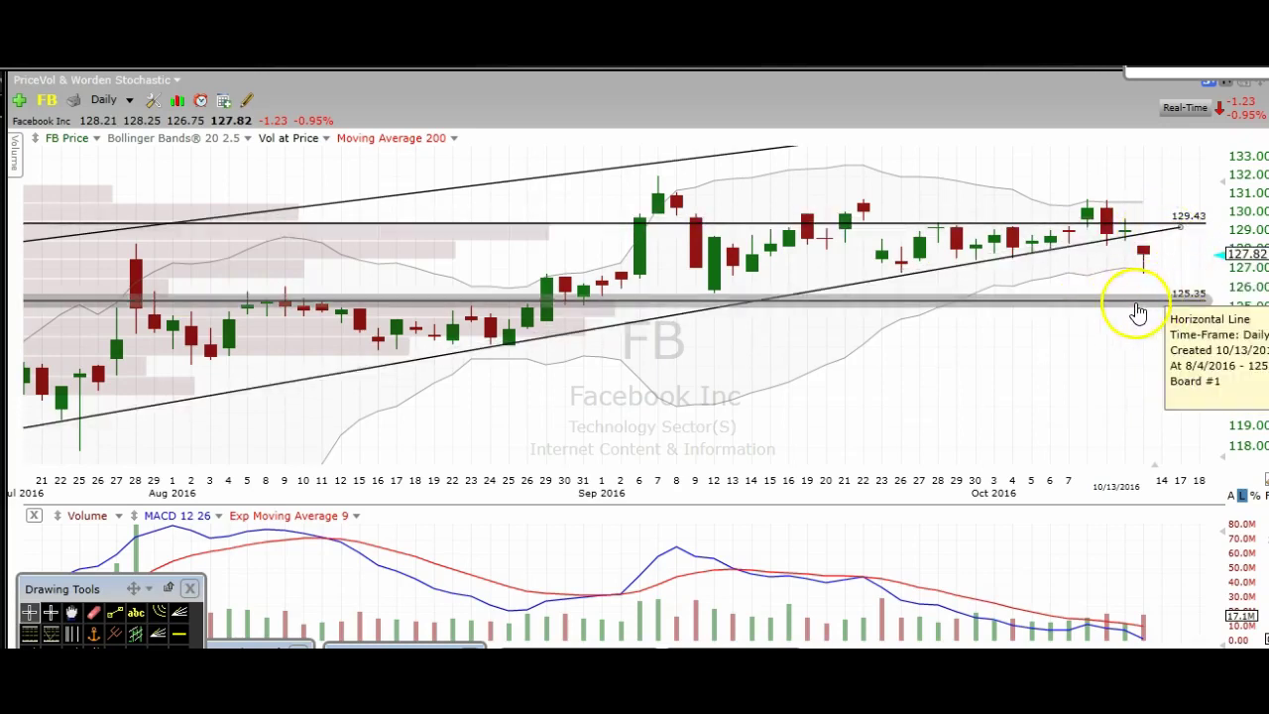
pyautogui.scroll(-4, 1054, 297)
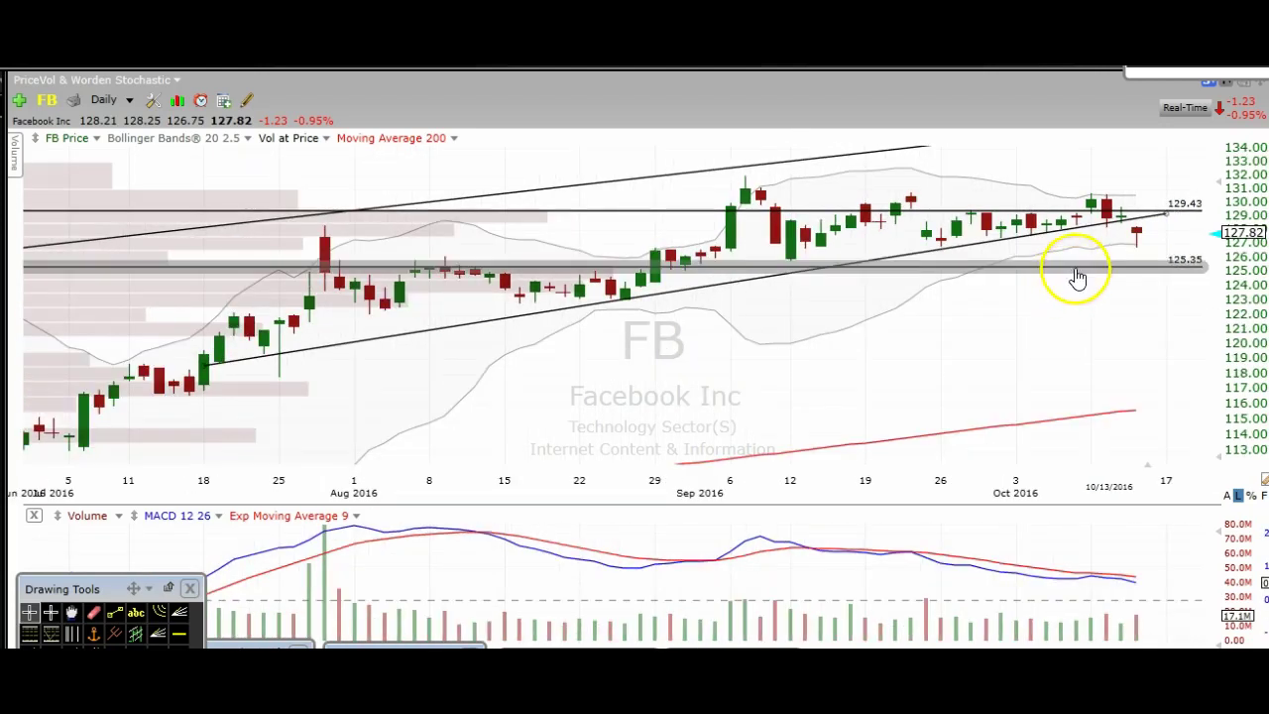
pyautogui.scroll(-2, 1086, 260)
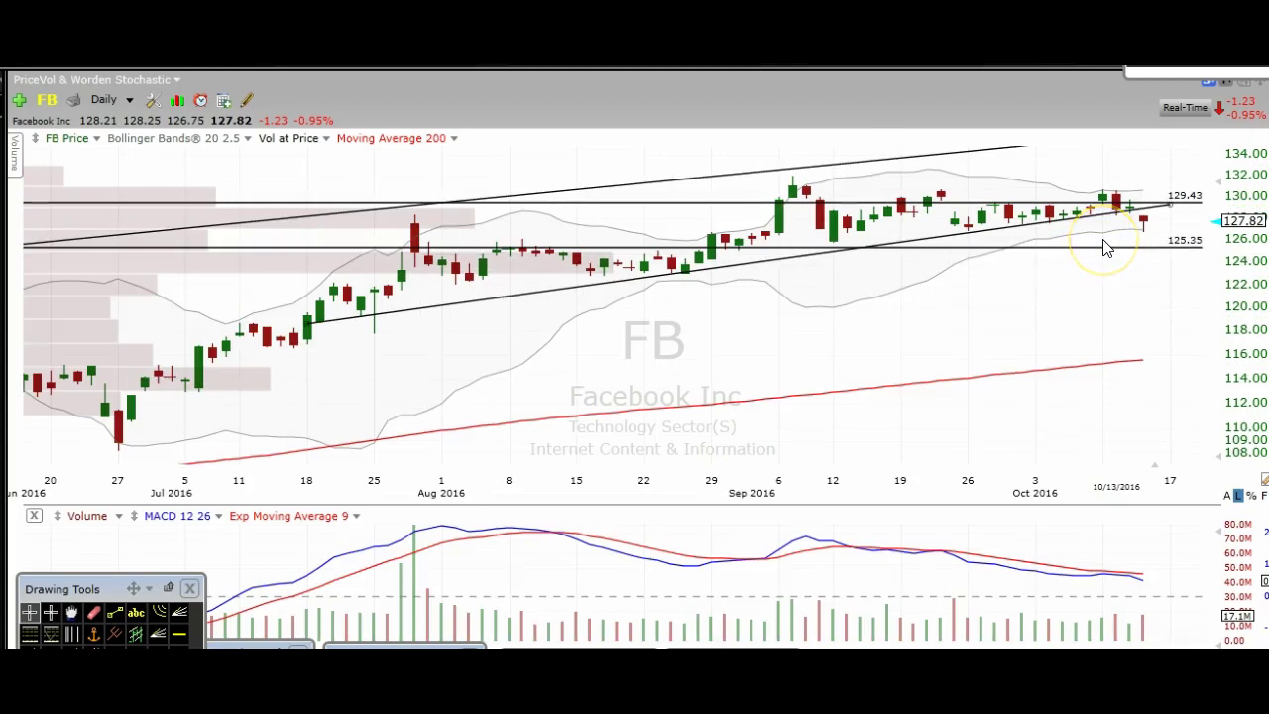
pyautogui.scroll(-1, 1106, 248)
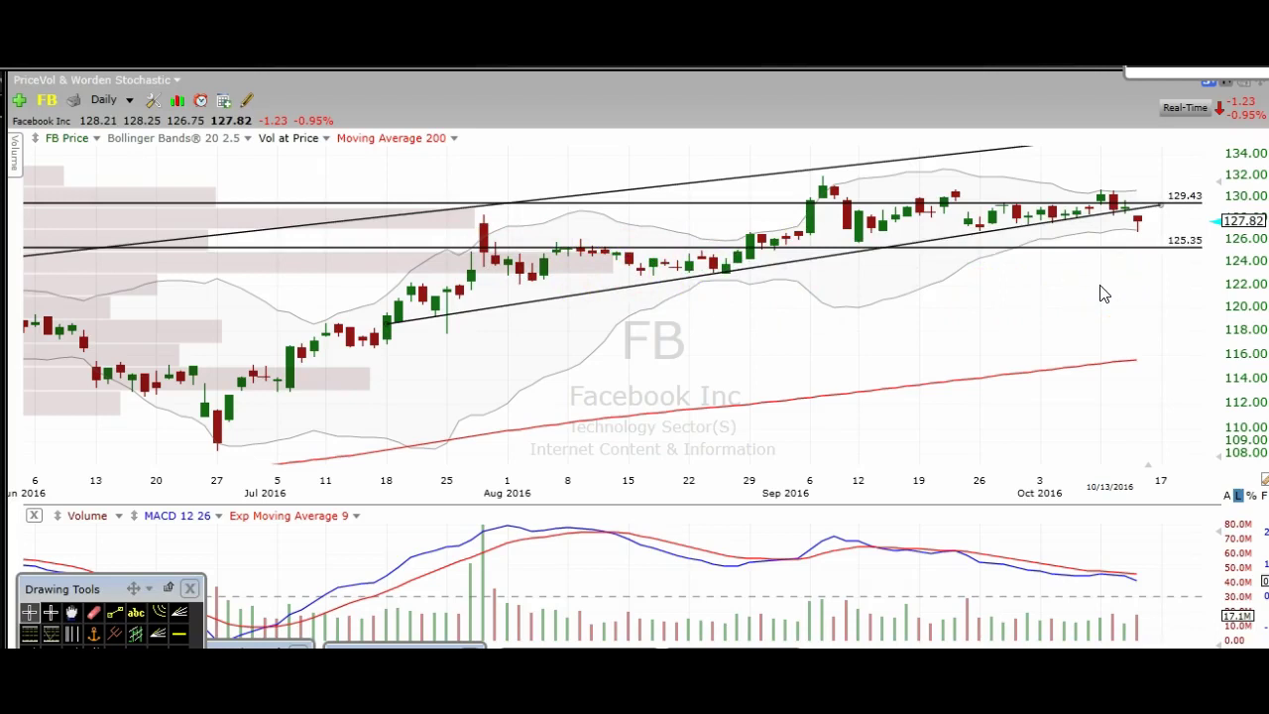
pyautogui.moveTo(1147, 254)
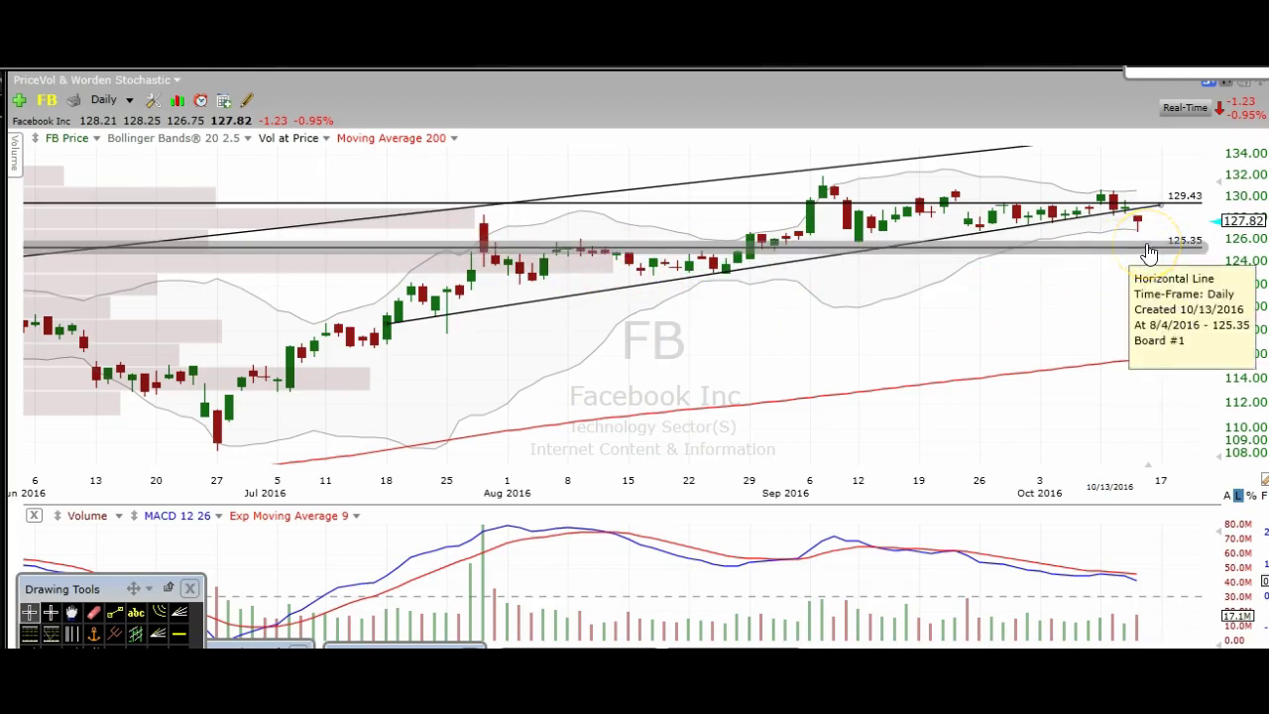
pyautogui.click(1148, 210)
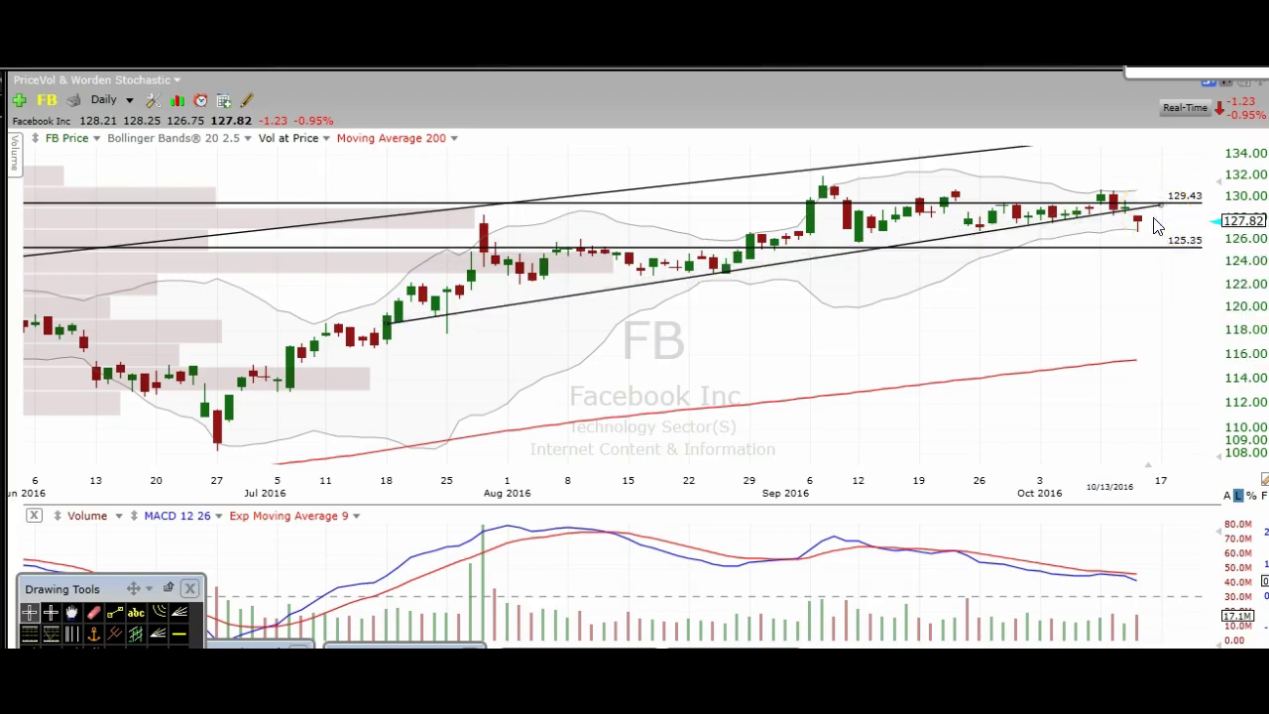
pyautogui.click(1162, 205)
# - Change the chart symbol to BABA (Alibaba Group Holding Ltd)
pyautogui.click(1160, 226)
pyautogui.write('baba')
pyautogui.press('Return')
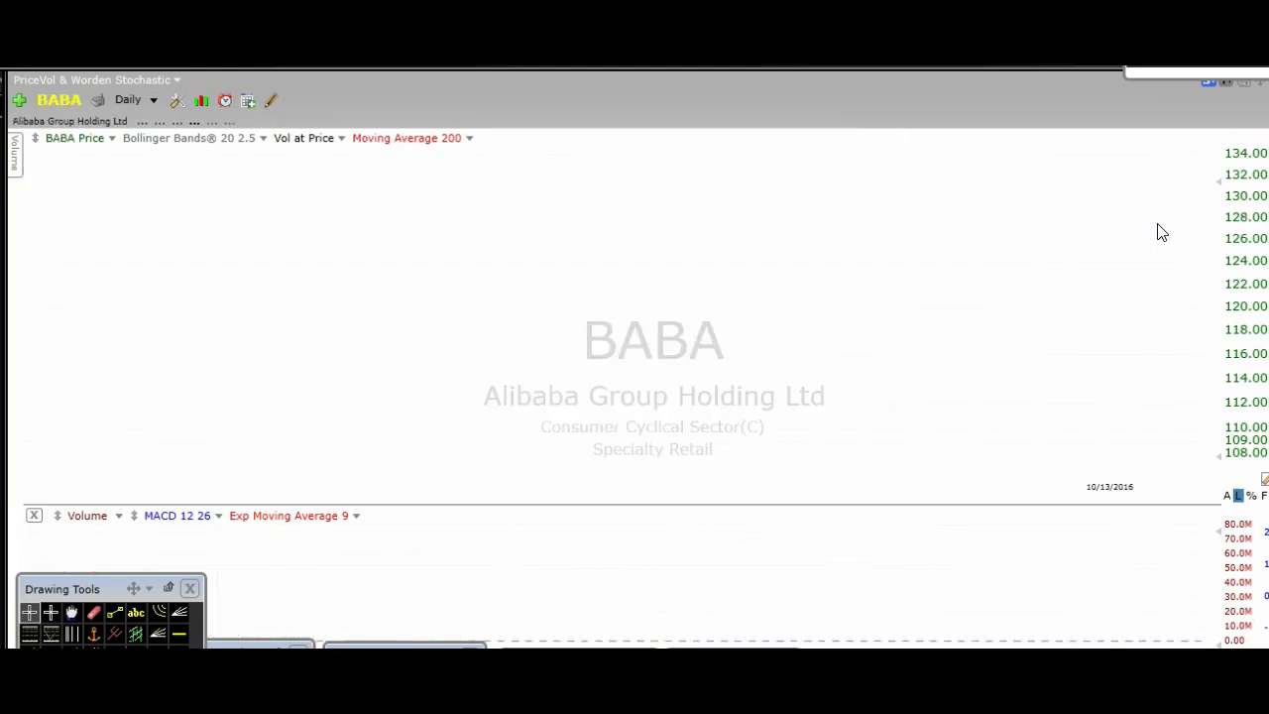
# - Examine BABA's October candles against the rising channel, the consolidation rectangle and the Fibonacci retracement levels at close and wider ranges
pyautogui.click(1095, 272)
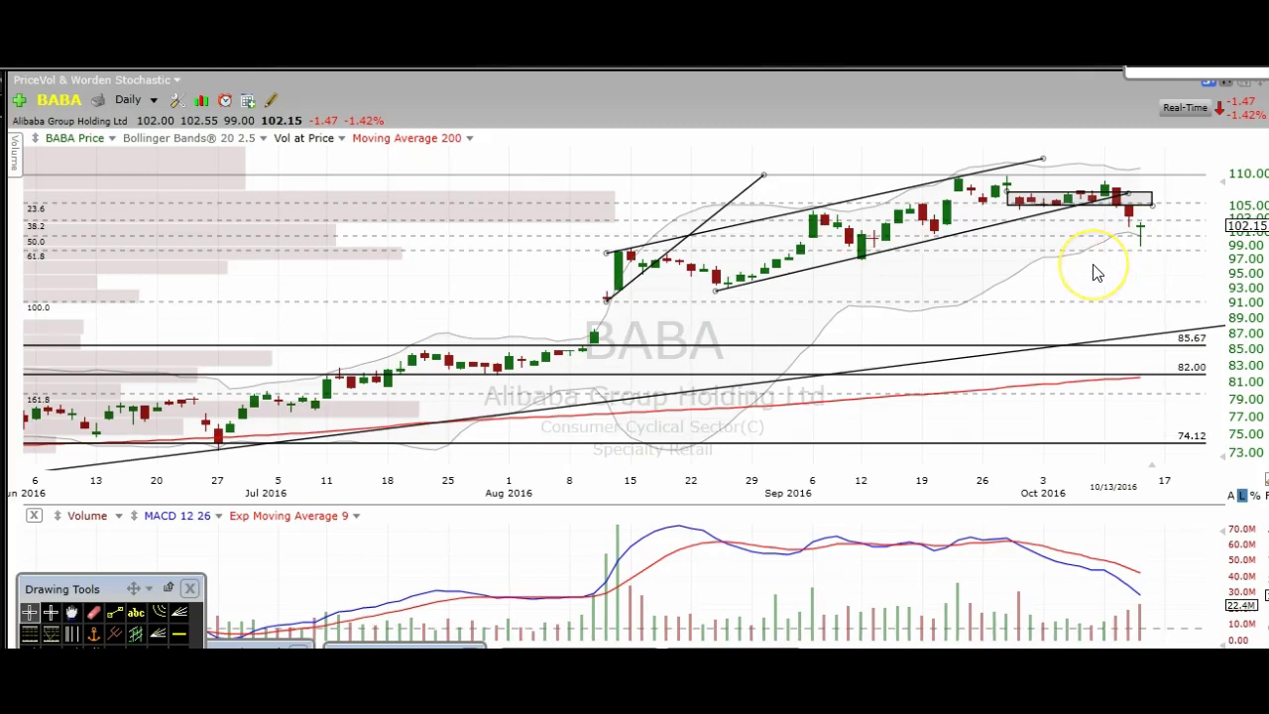
pyautogui.scroll(2, 1095, 272)
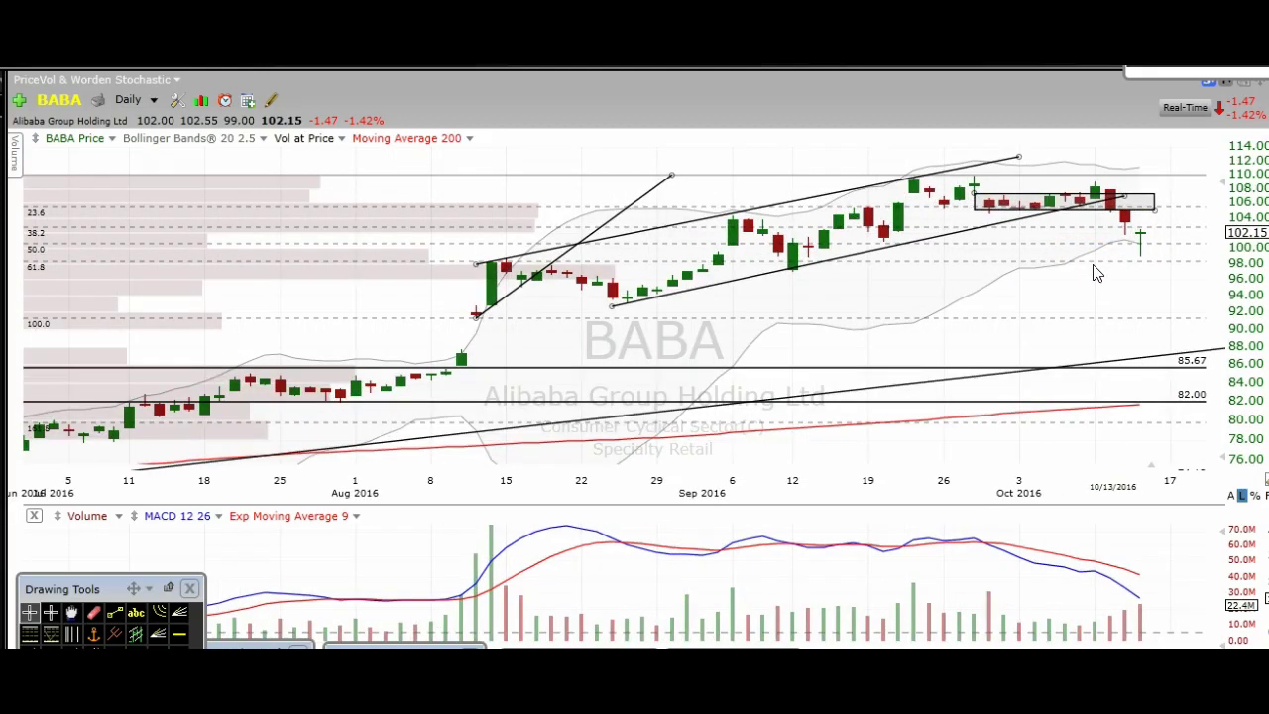
pyautogui.scroll(-2, 1095, 273)
pyautogui.moveTo(1100, 197)
pyautogui.mouseDown()
pyautogui.moveTo(1093, 222)
pyautogui.moveTo(1120, 236)
pyautogui.mouseUp()
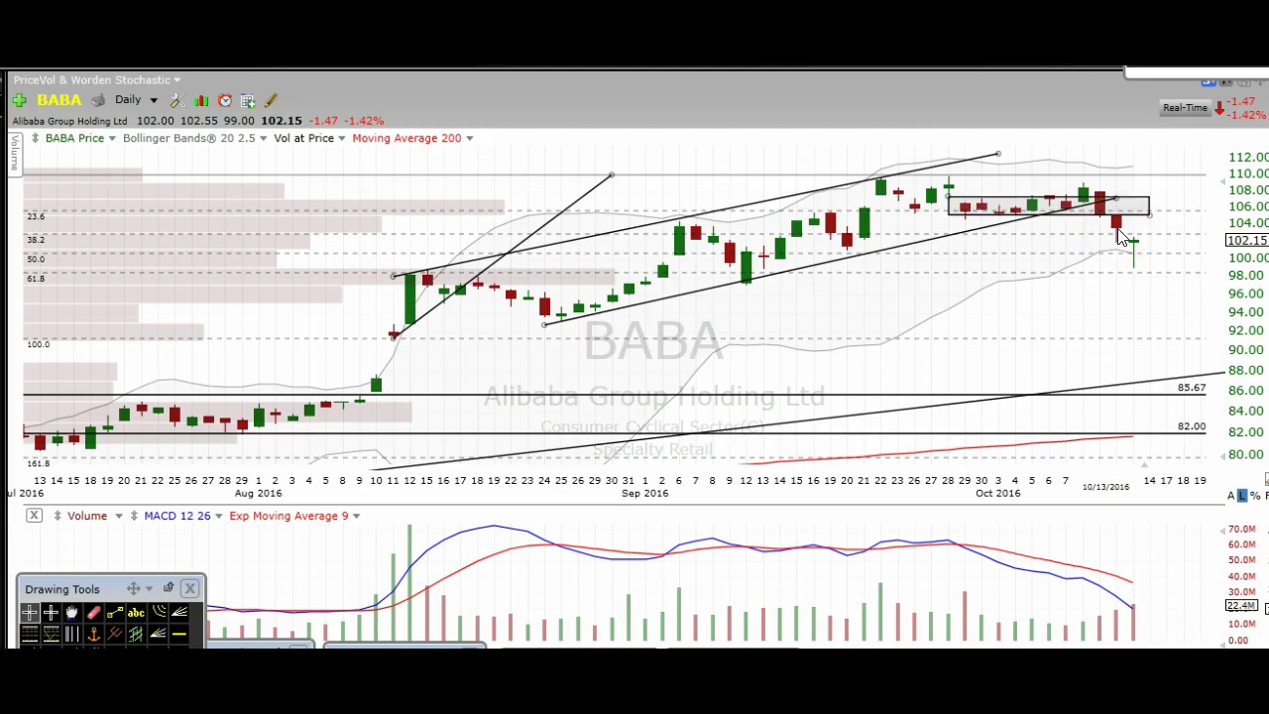
pyautogui.moveTo(1120, 242); pyautogui.dragTo(1137, 256)
pyautogui.scroll(2, 1116, 266)
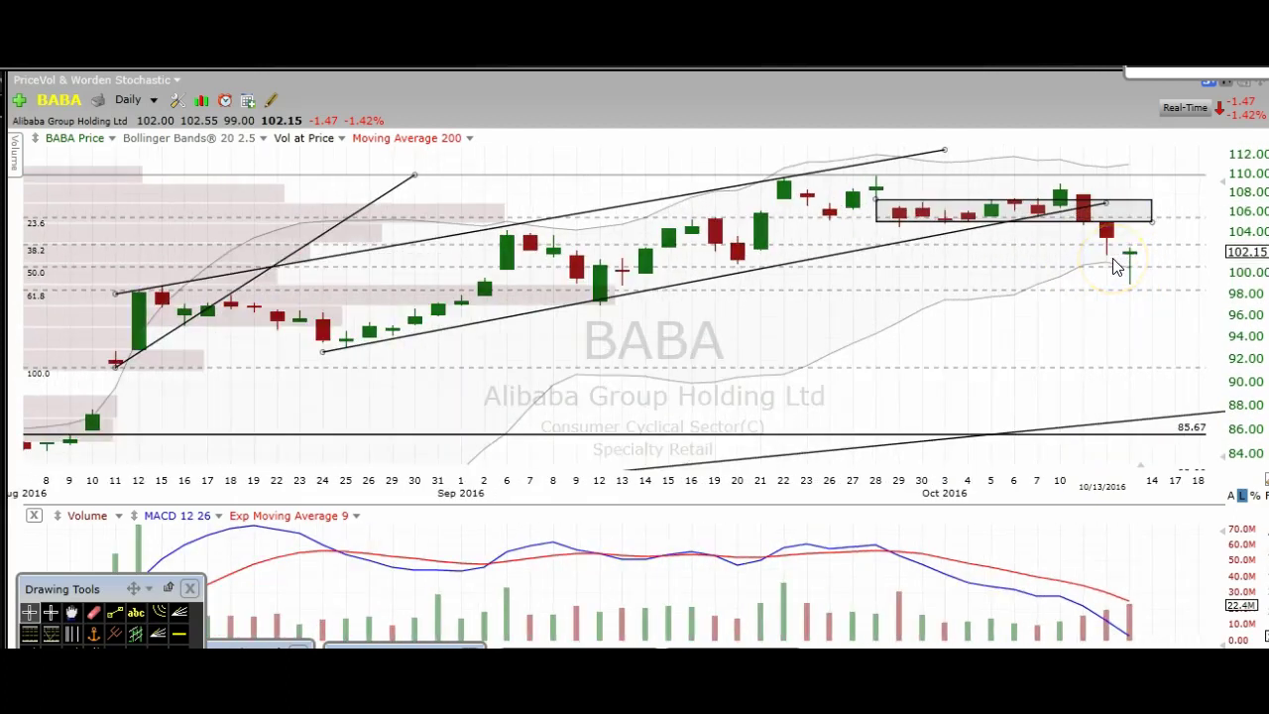
pyautogui.scroll(1, 1116, 266)
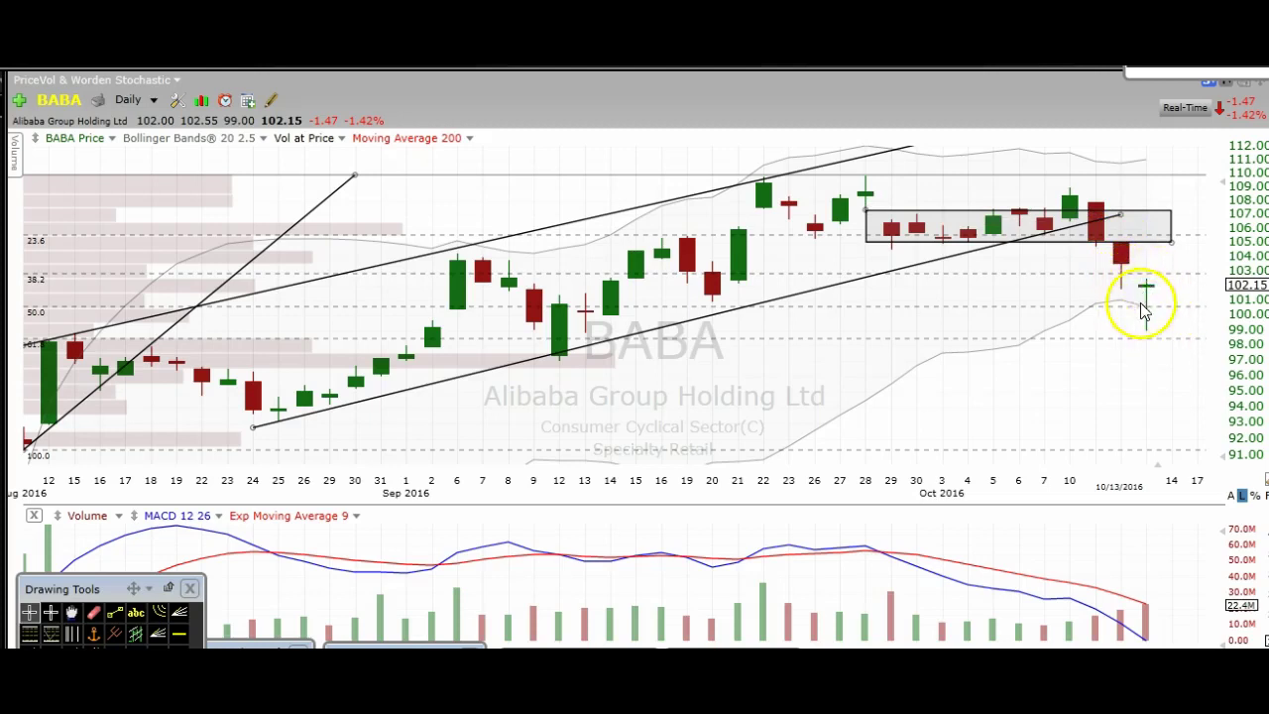
pyautogui.scroll(-2, 1135, 308)
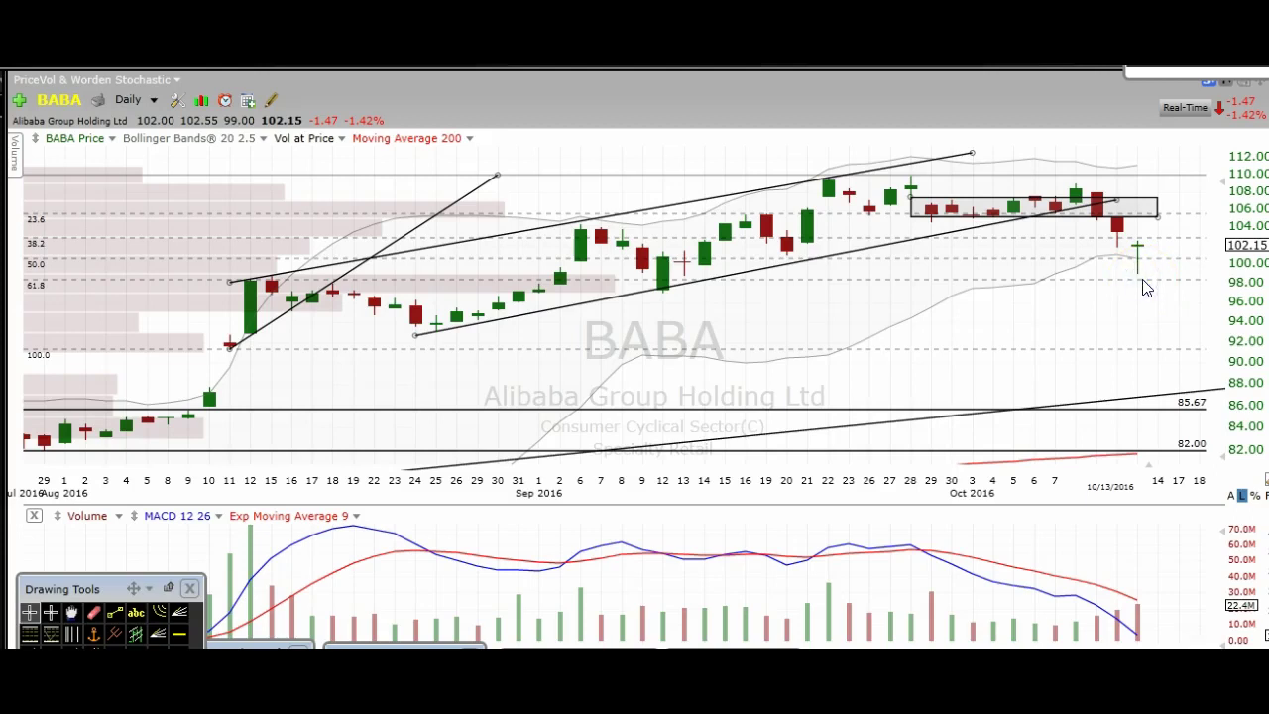
pyautogui.scroll(-3, 284, 308)
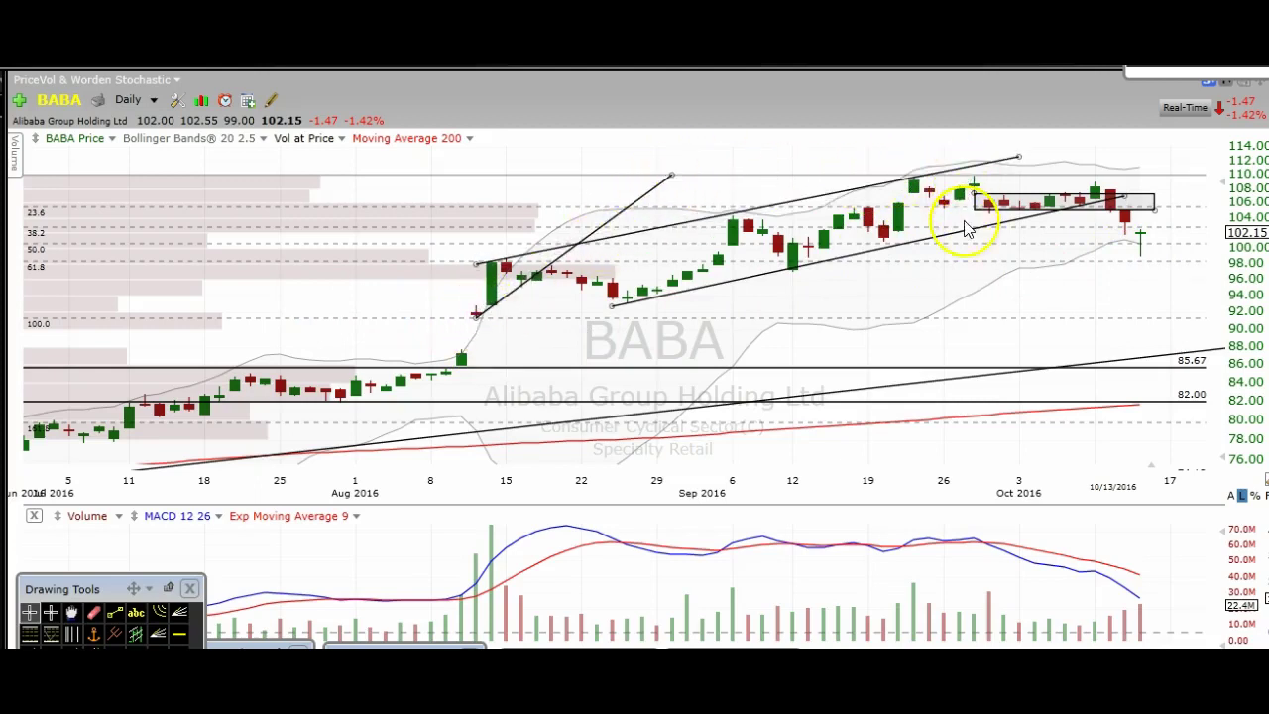
# - Read the price at BABA's 61.8 retracement level just below the latest candle's low
pyautogui.click(1153, 260)
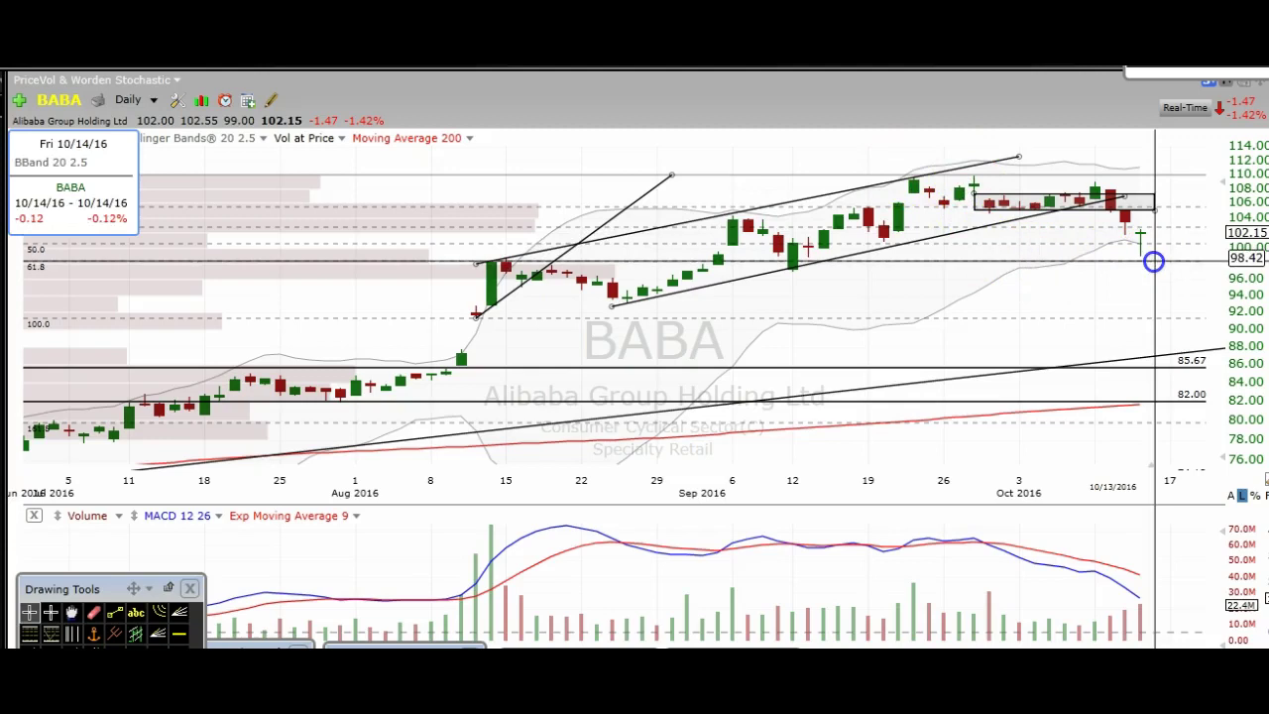
pyautogui.click(1153, 261)
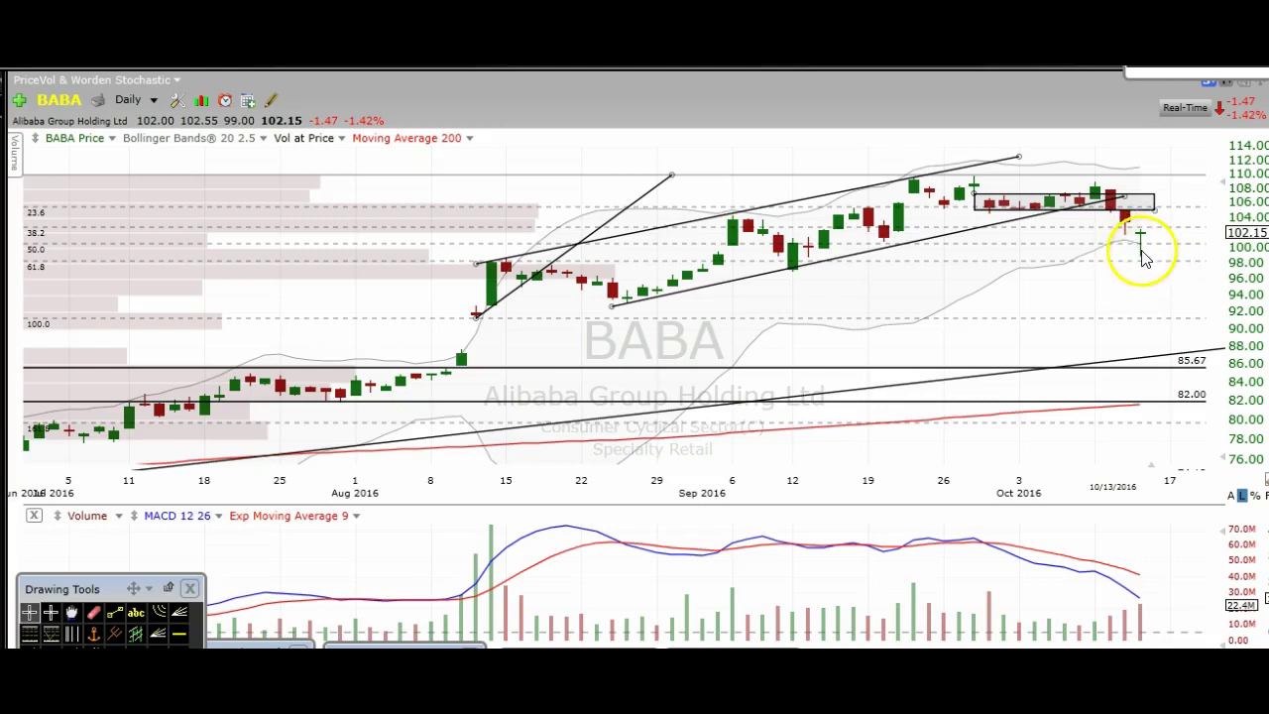
pyautogui.click(1094, 268)
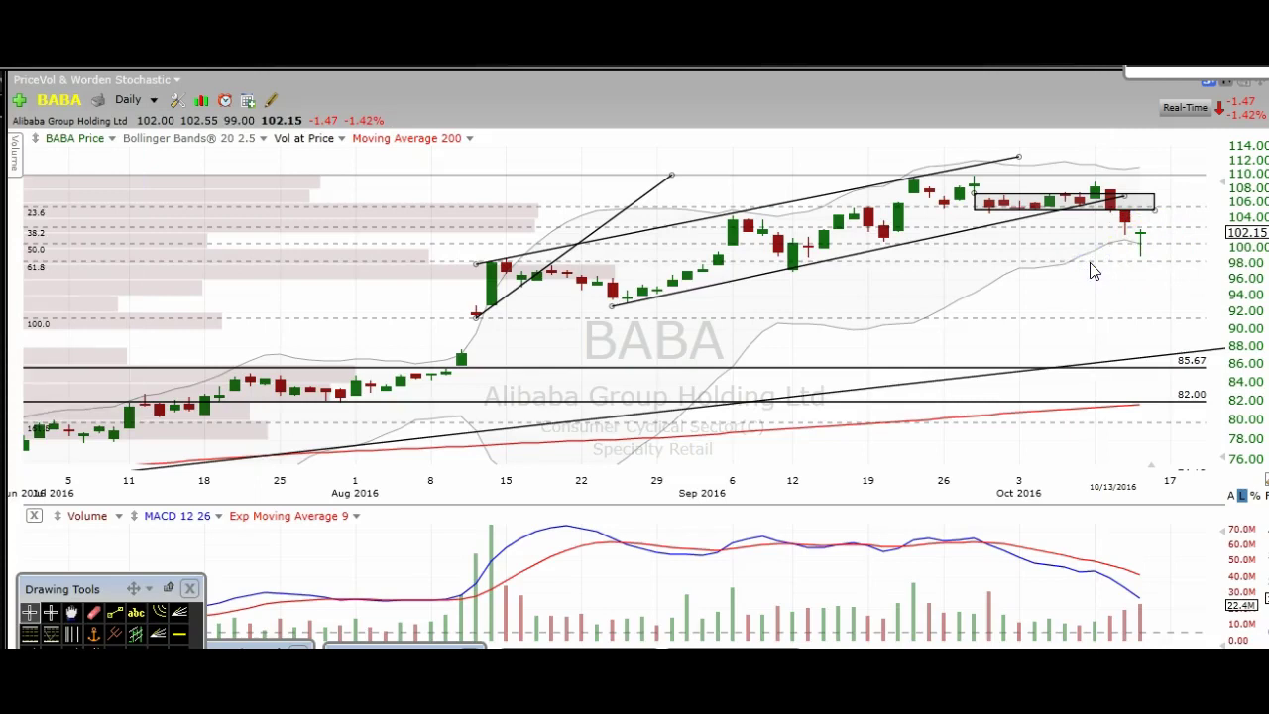
# - Change the chart symbol to AMZN (Amazon.Com Inc)
pyautogui.write('bab')
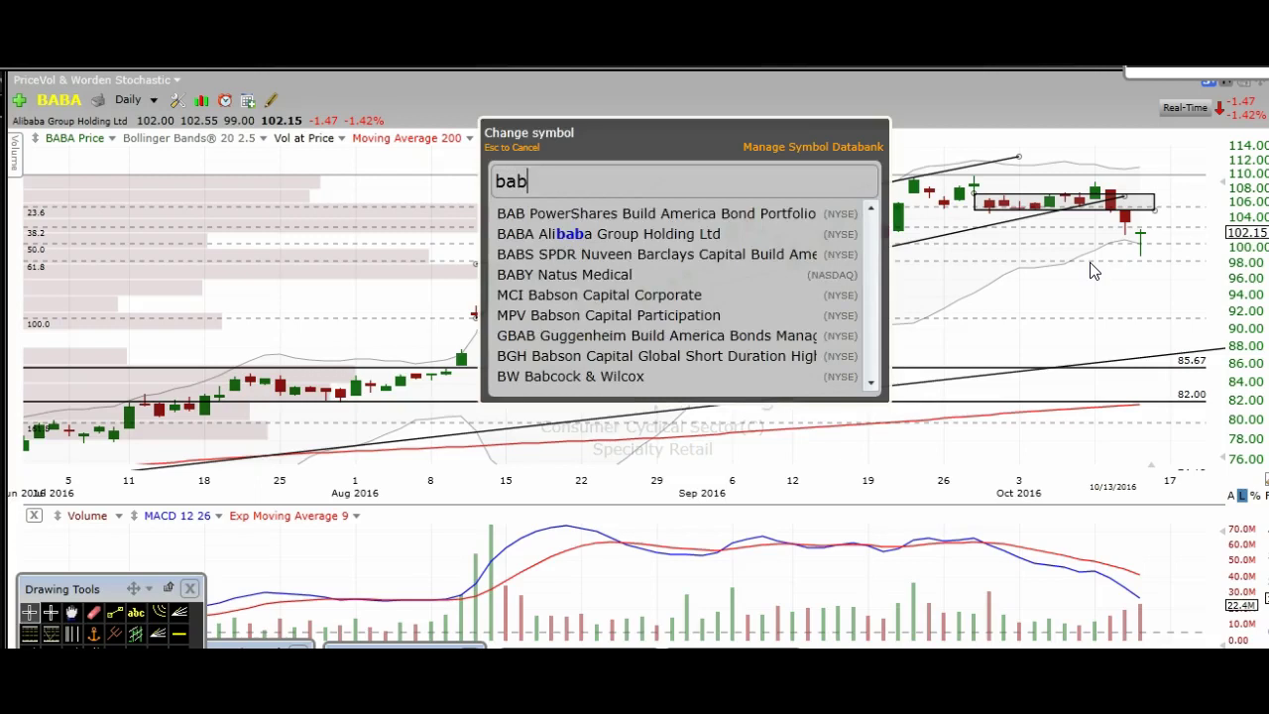
pyautogui.press('BackSpace')
pyautogui.press('BackSpace')
pyautogui.press('BackSpace')
pyautogui.write('amzn')
pyautogui.press('Return')
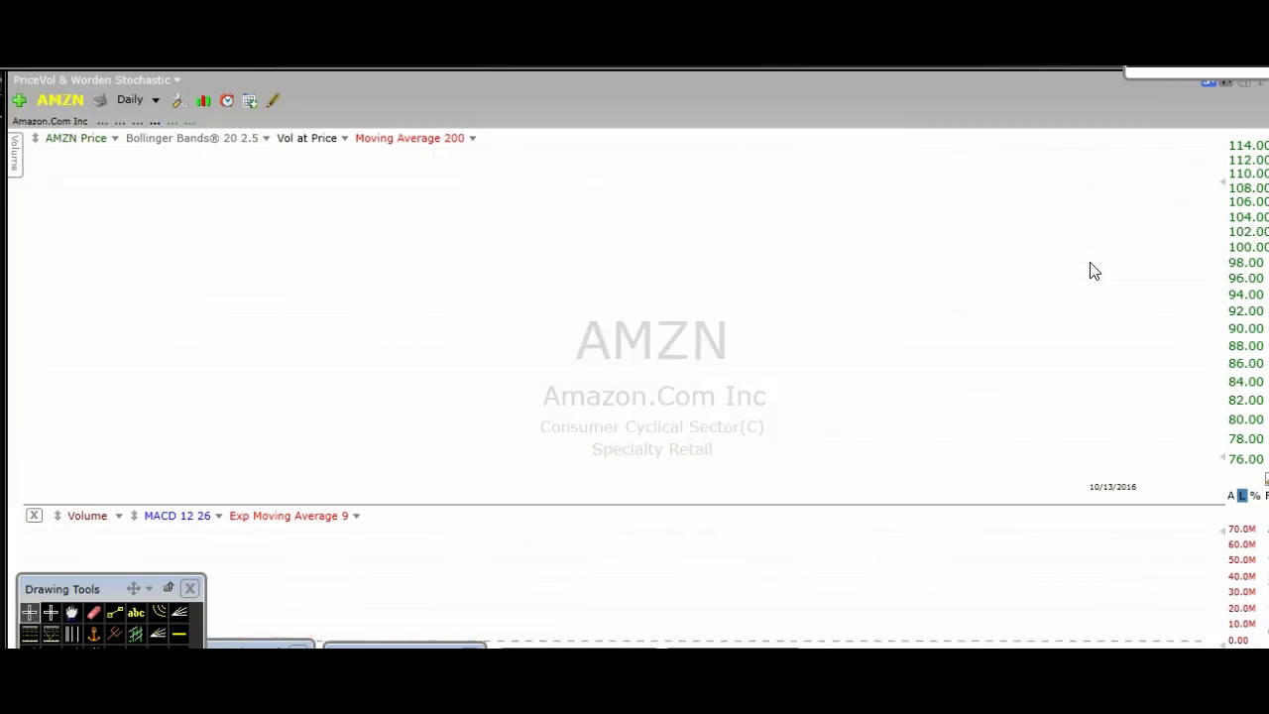
# - Raise the lower edge of the consolidation rectangle around AMZN's early October candles to about 838
pyautogui.click(1090, 250)
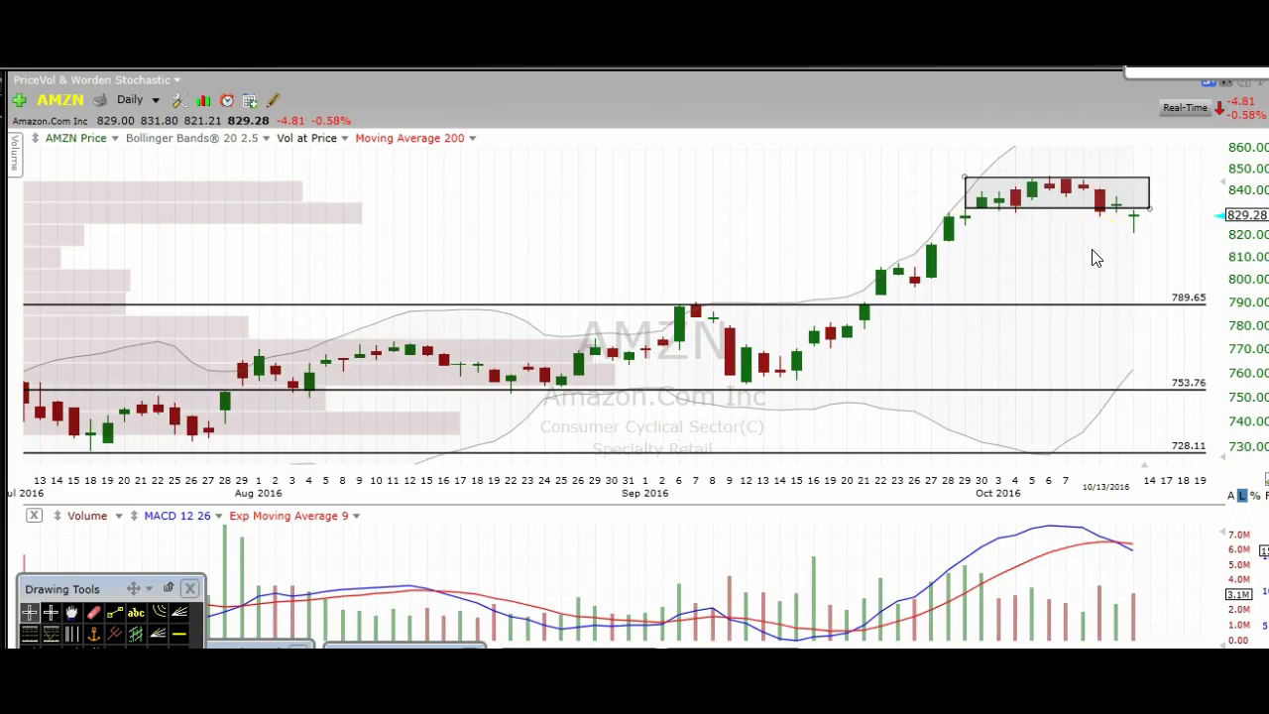
pyautogui.moveTo(1096, 229)
pyautogui.mouseDown()
pyautogui.moveTo(1105, 216)
pyautogui.moveTo(1126, 246)
pyautogui.moveTo(1133, 227)
pyautogui.moveTo(1090, 204)
pyautogui.moveTo(1019, 208)
pyautogui.mouseUp()
pyautogui.click(1118, 237)
pyautogui.click(1157, 220)
pyautogui.moveTo(1158, 220); pyautogui.dragTo(1161, 203)
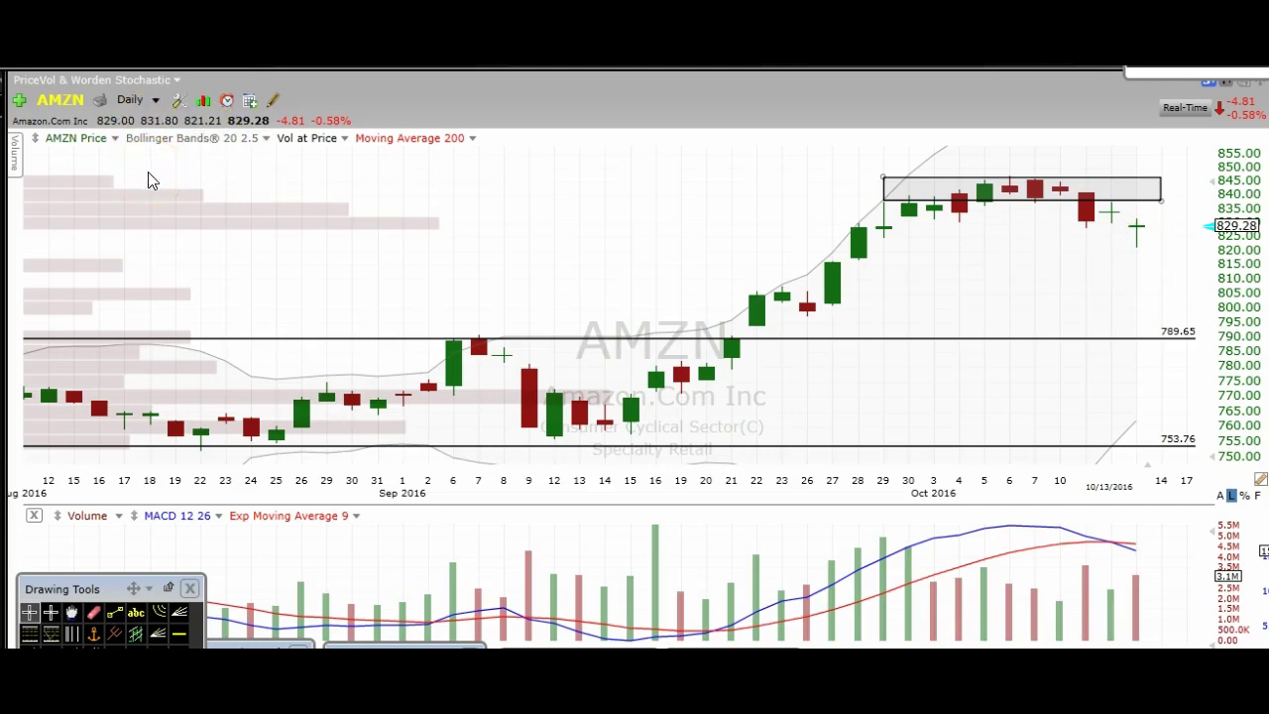
# - Switch the AMZN chart to the 15 Minute time frame and inspect the October 13 opening candles
pyautogui.click(132, 100)
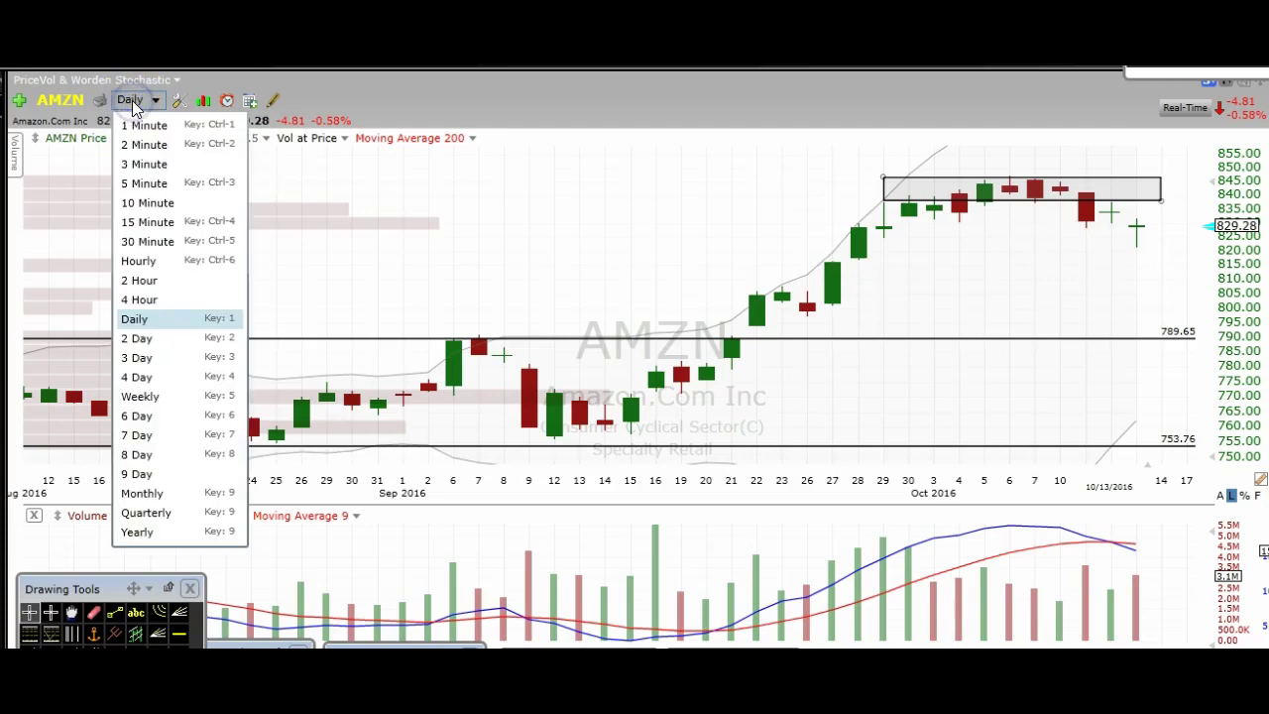
pyautogui.click(163, 221)
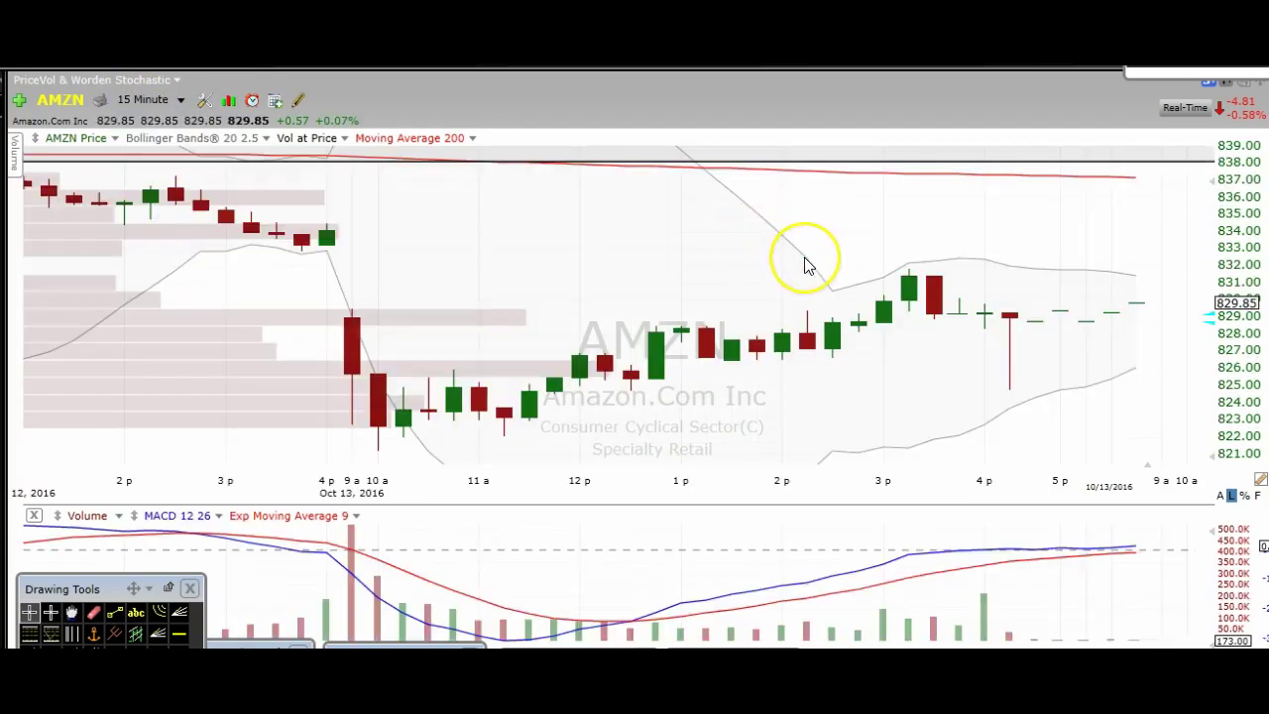
pyautogui.scroll(-2, 804, 265)
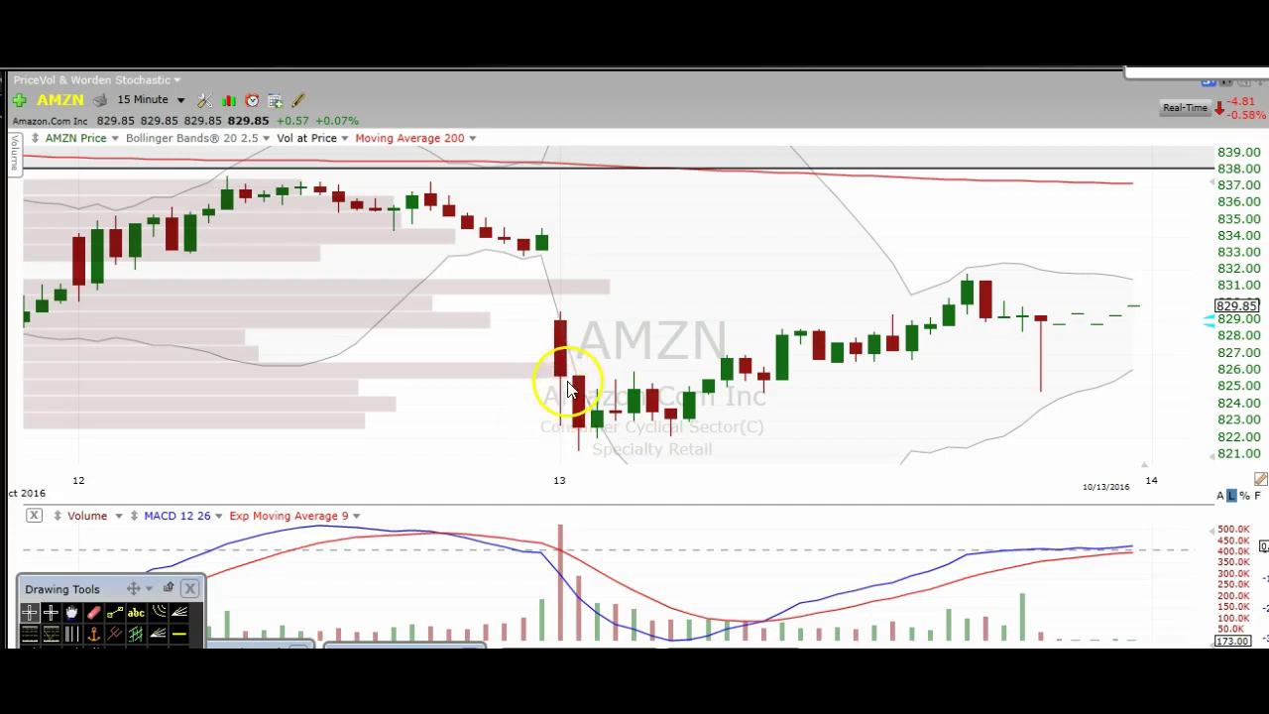
pyautogui.scroll(3, 580, 422)
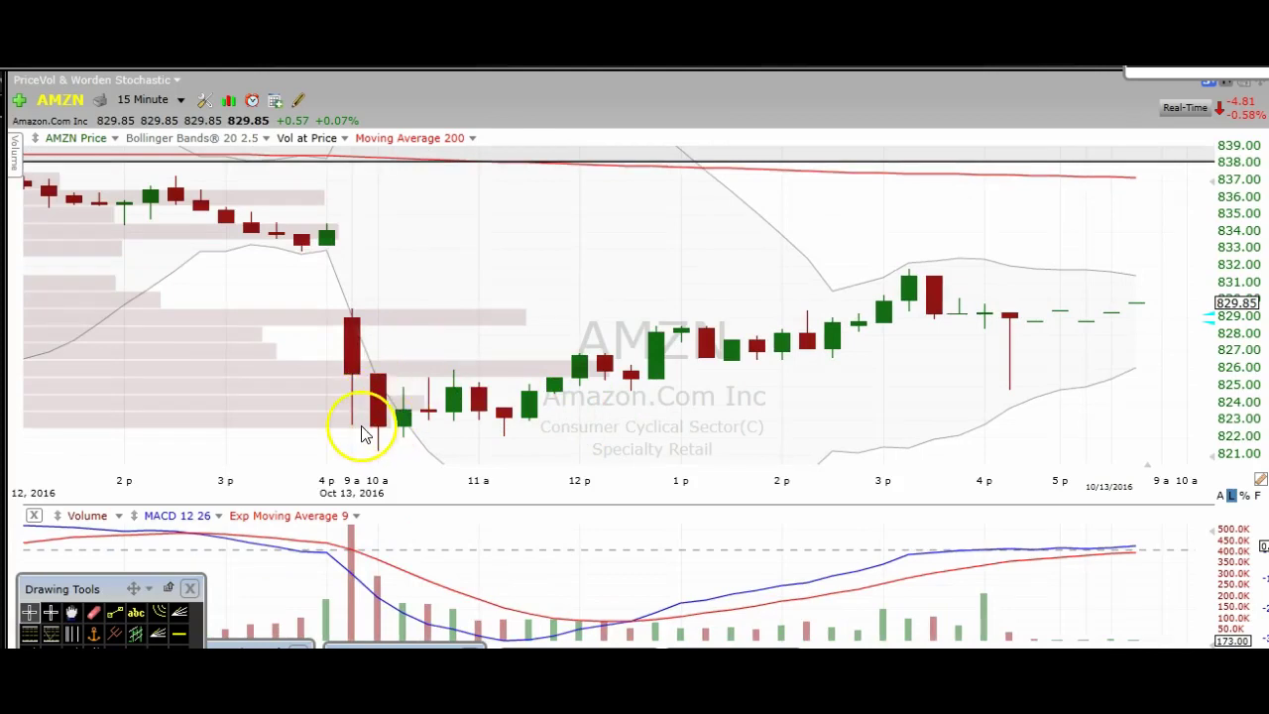
# - Draw a horizontal support line at 822.58 near the lows of the first two October 13 candles
pyautogui.click(179, 633)
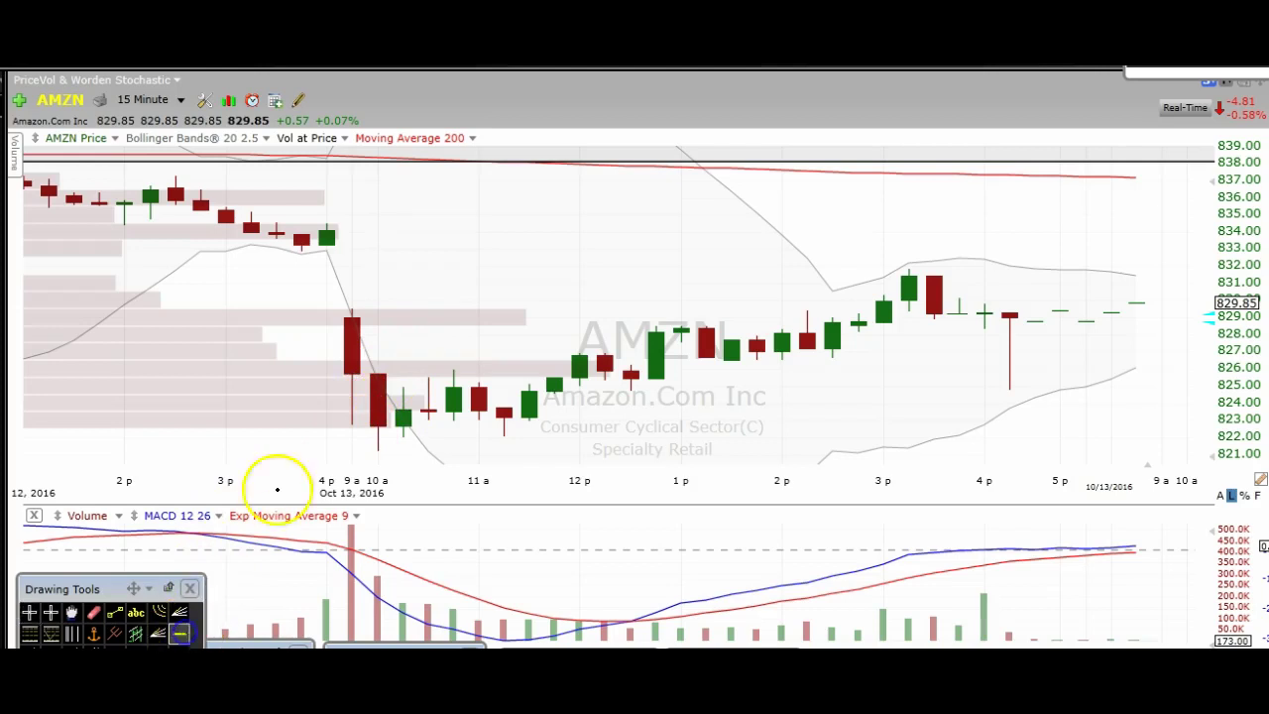
pyautogui.click(377, 425)
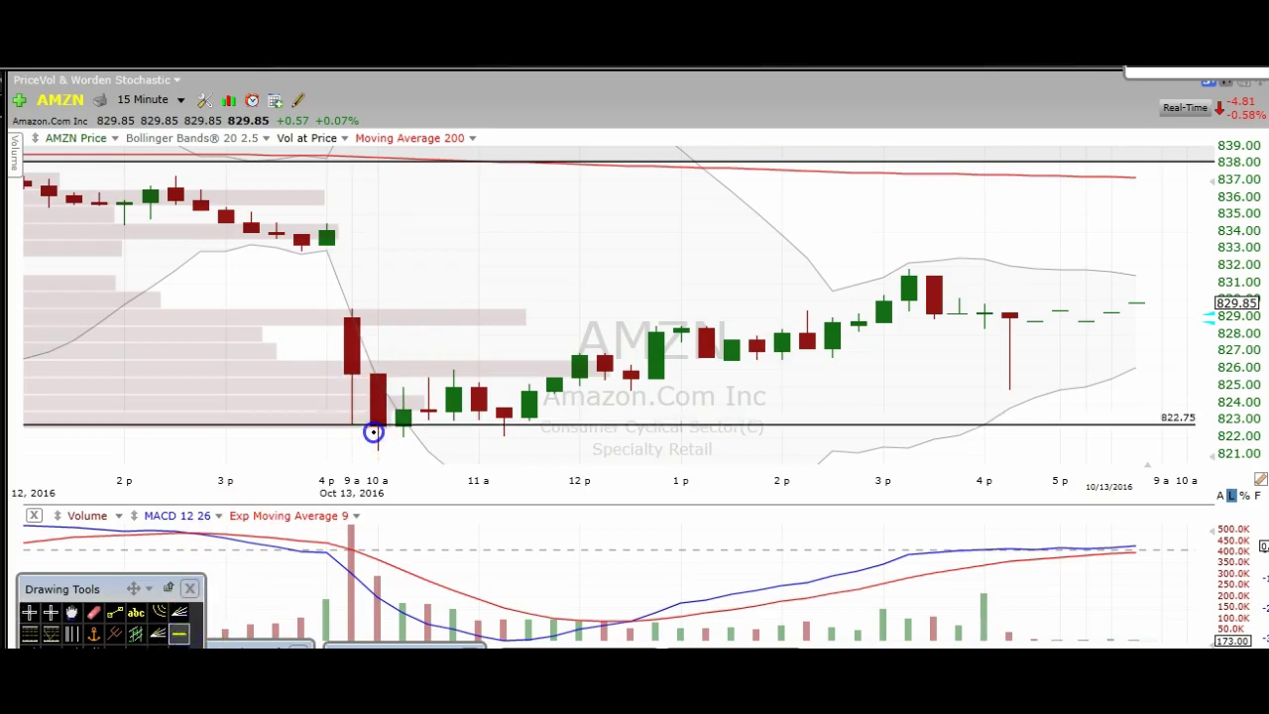
pyautogui.click(368, 433)
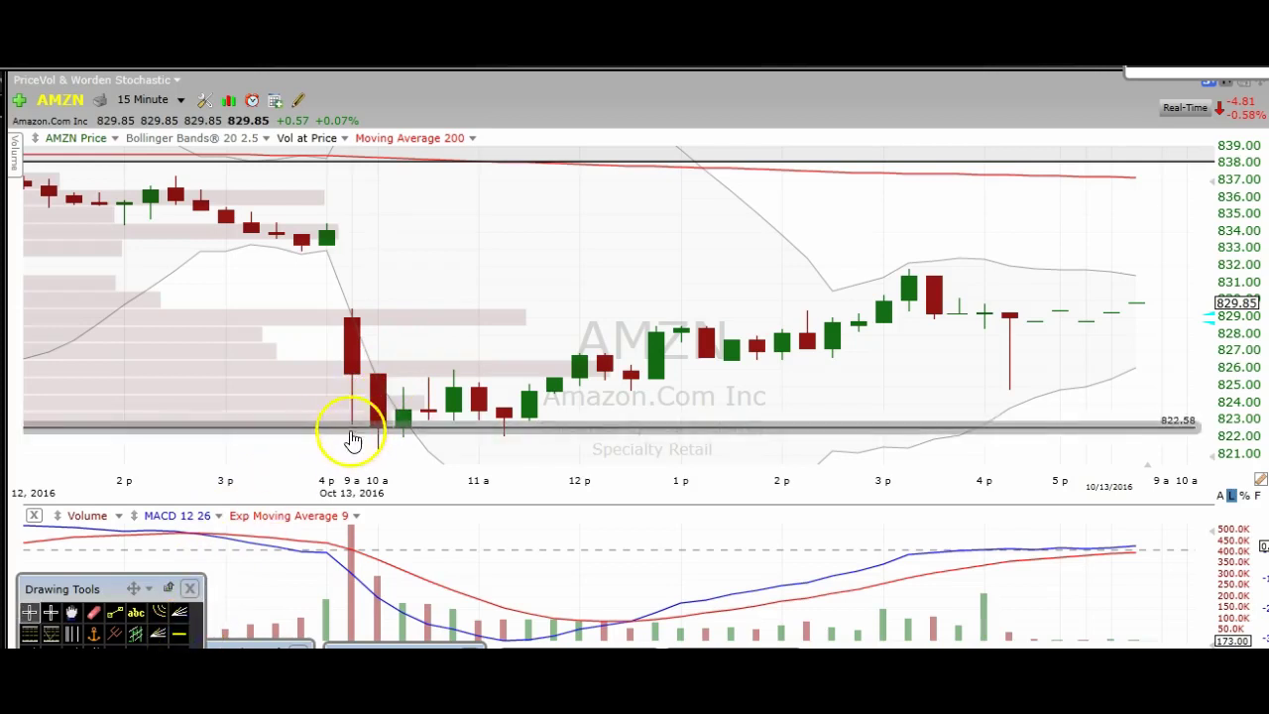
# - Examine how AMZN's October 13 morning candles and their lower wicks behave around the new horizontal support line
pyautogui.click(351, 390)
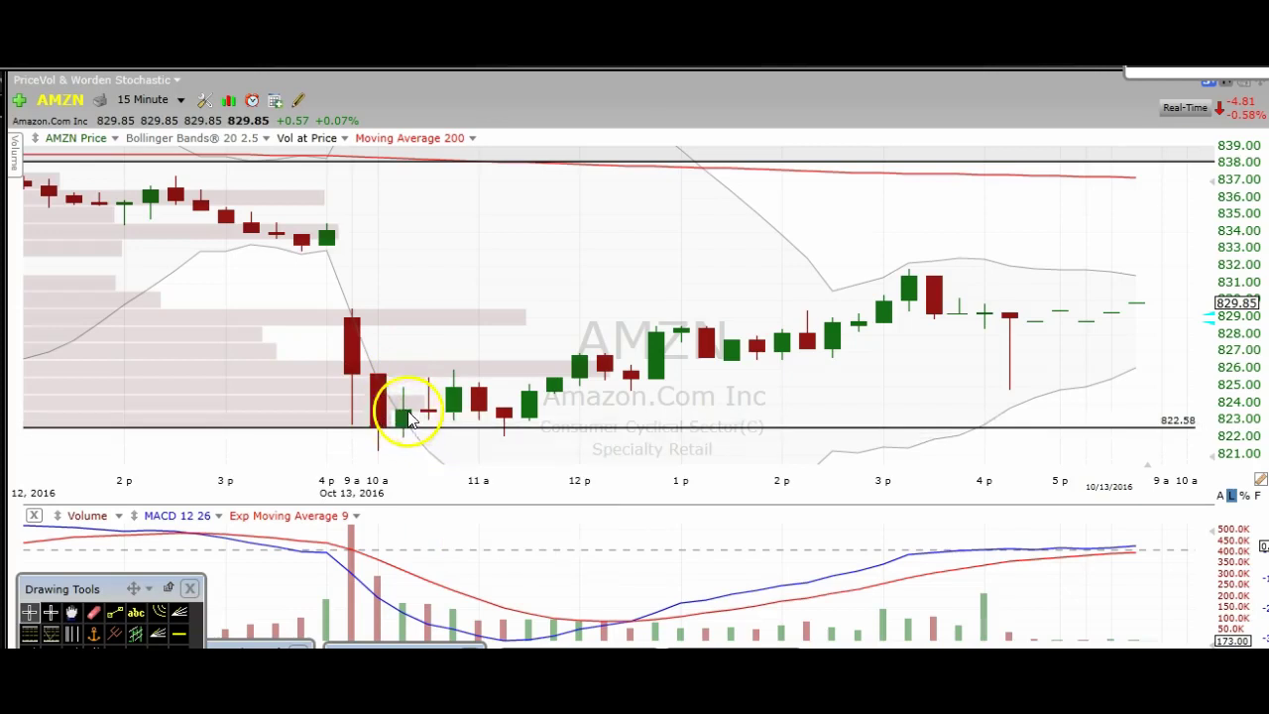
pyautogui.click(403, 418)
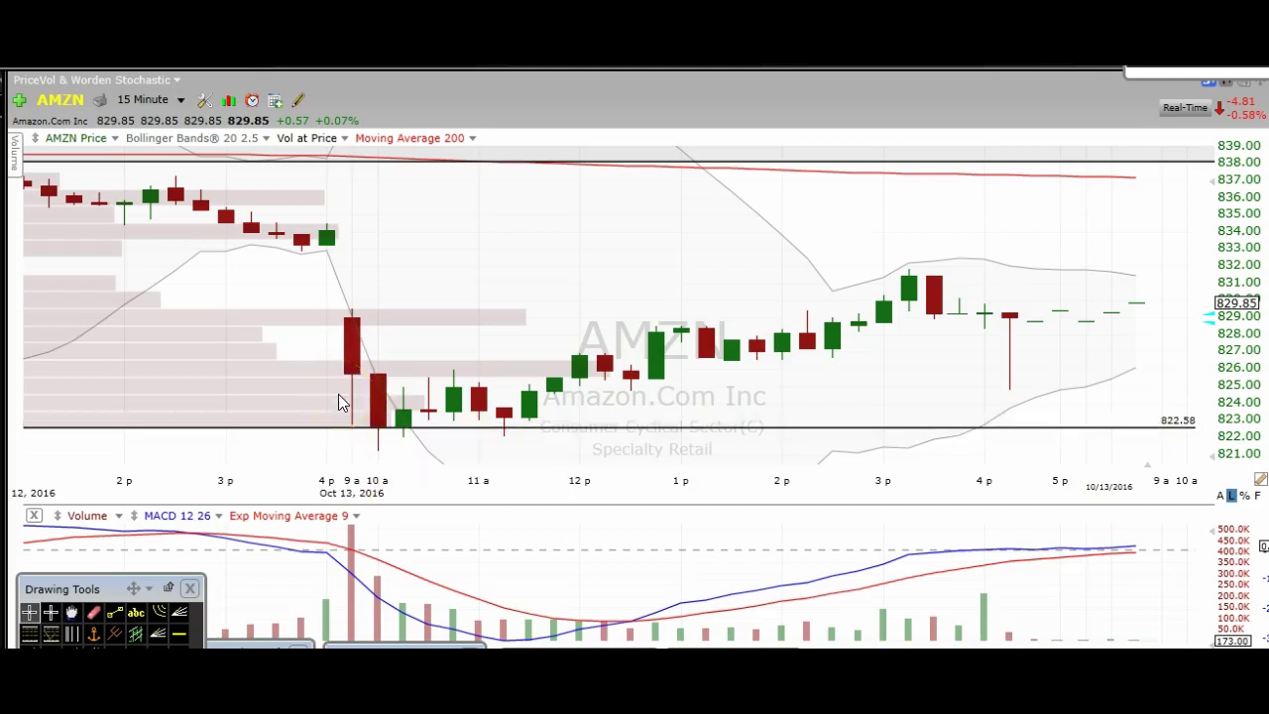
pyautogui.click(395, 408)
pyautogui.click(515, 429)
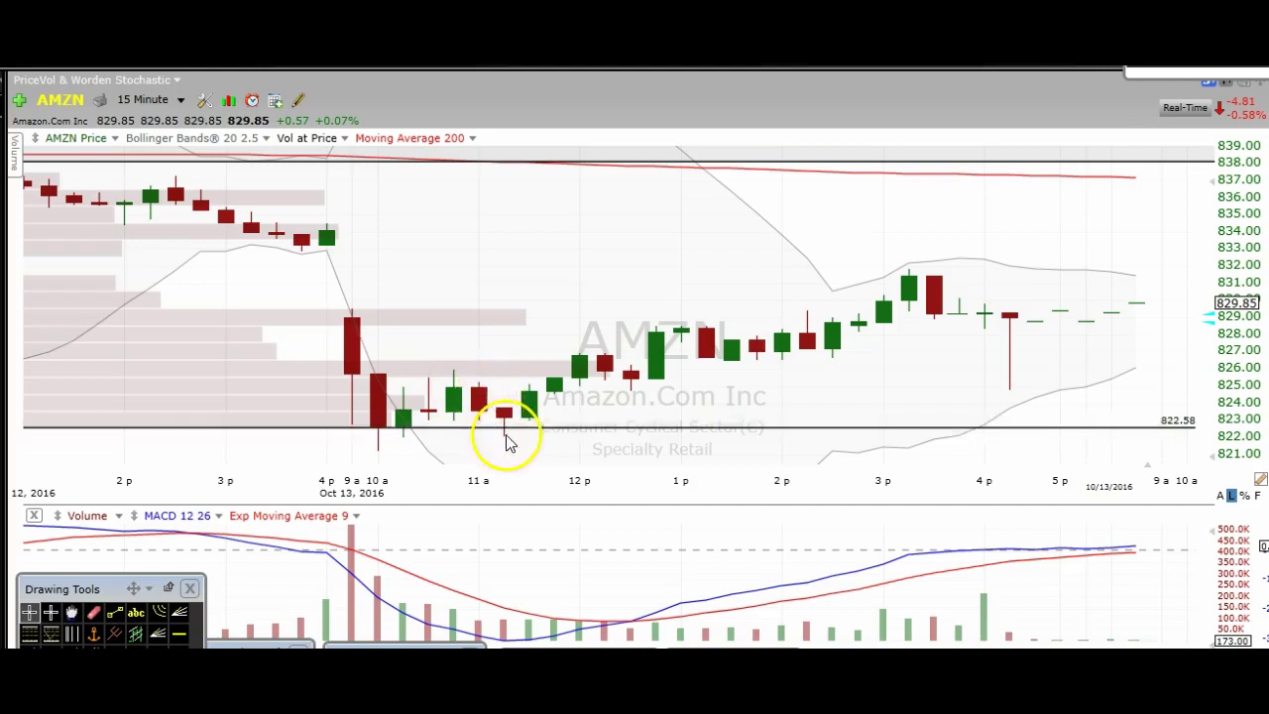